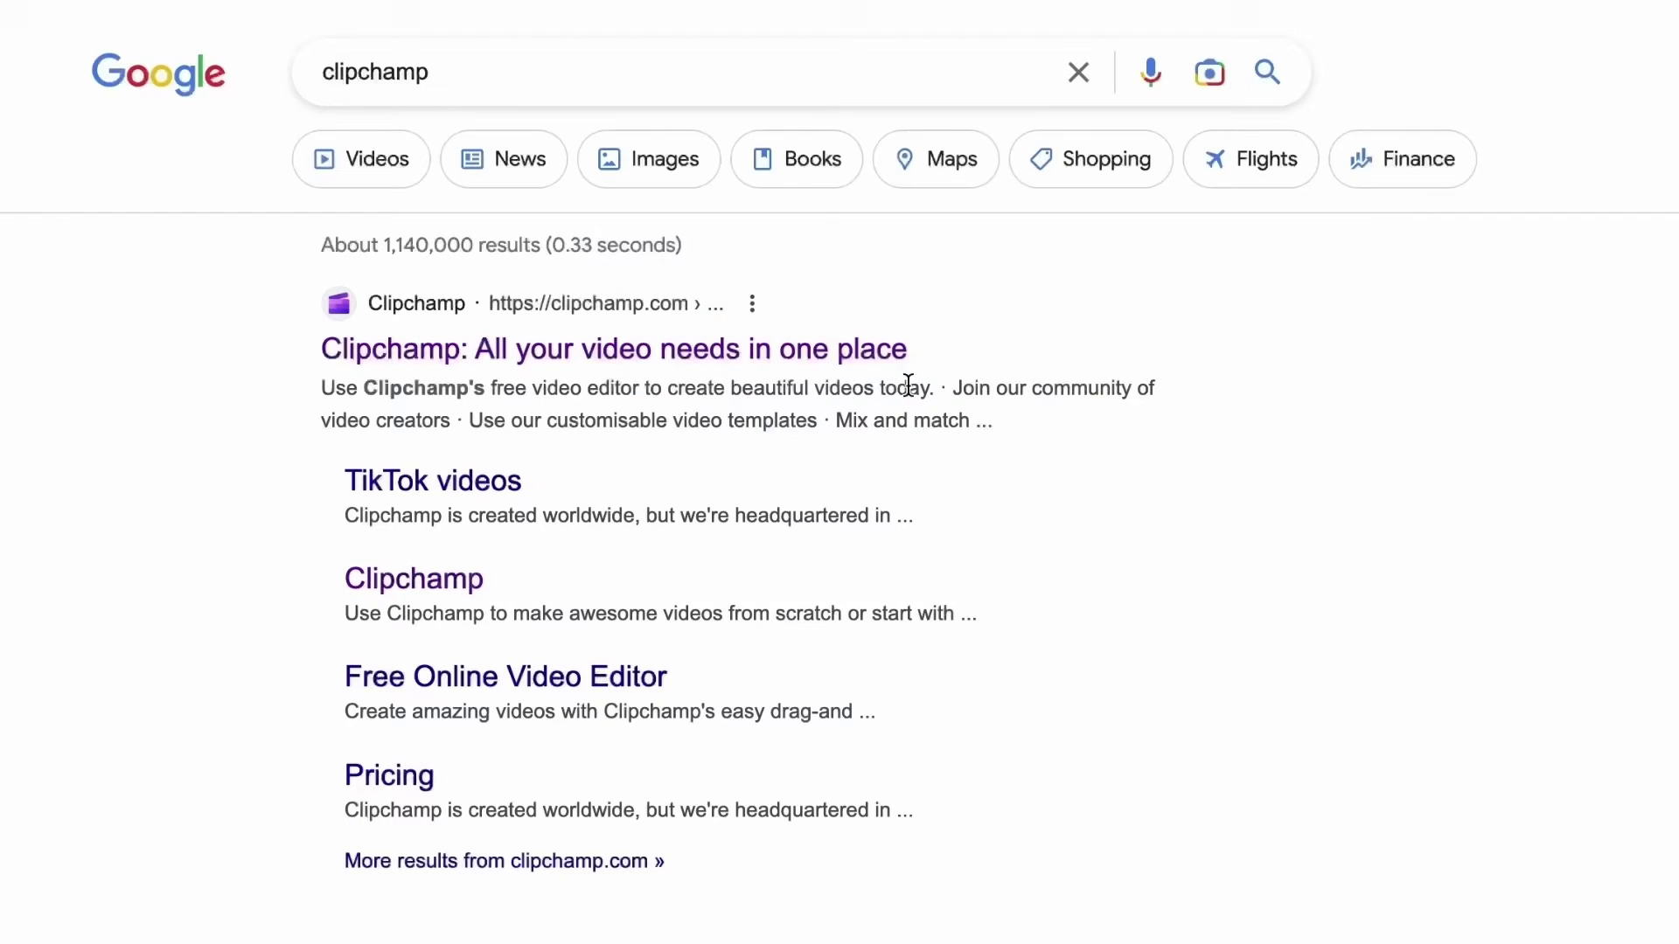
- Open the Clipchamp site from the Google results and sign in to the home dashboard
left_click(619, 348)
left_click(1288, 90)
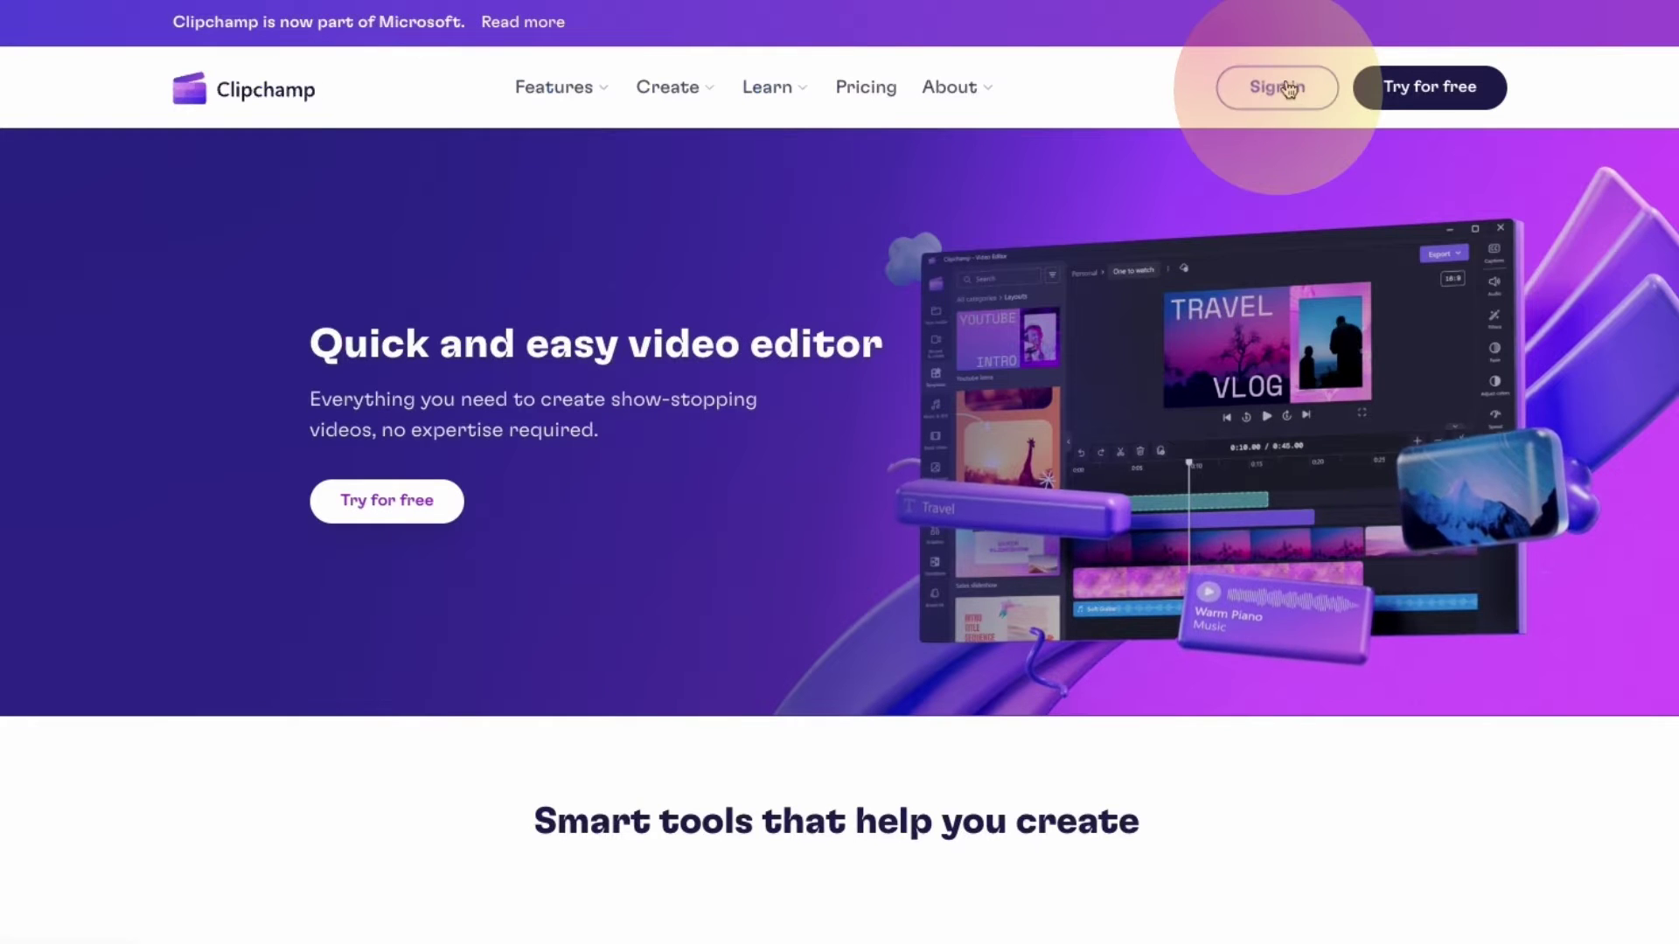
left_click(1425, 90)
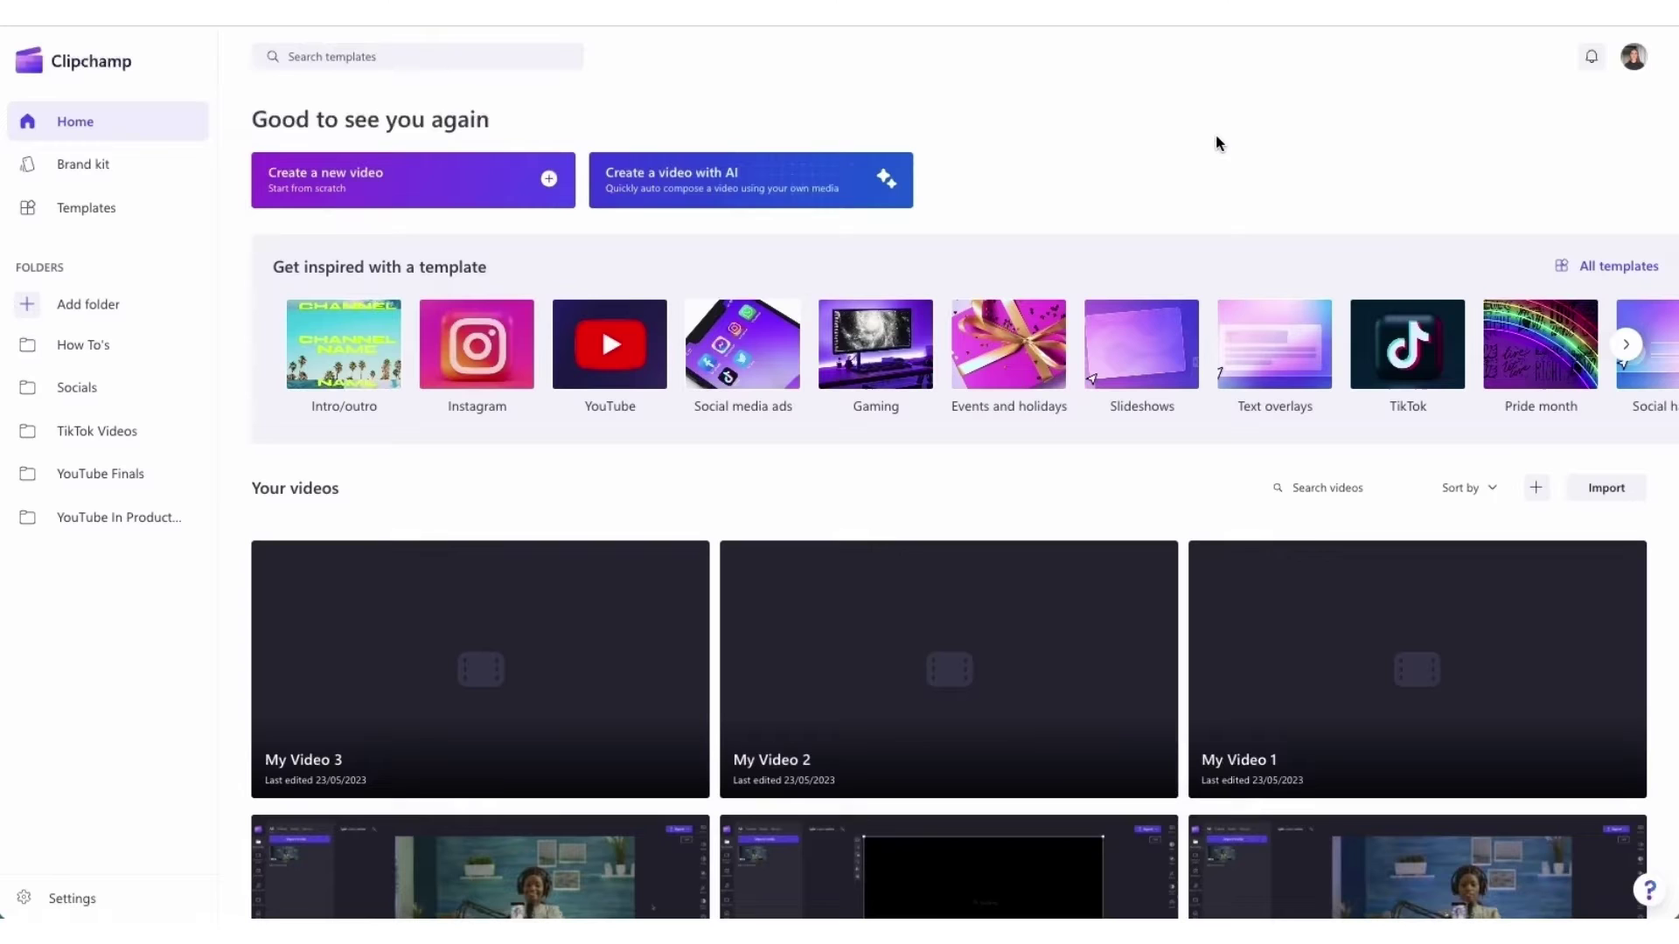
- Create a new video and import My video.mp4 onto the timeline
left_click(332, 179)
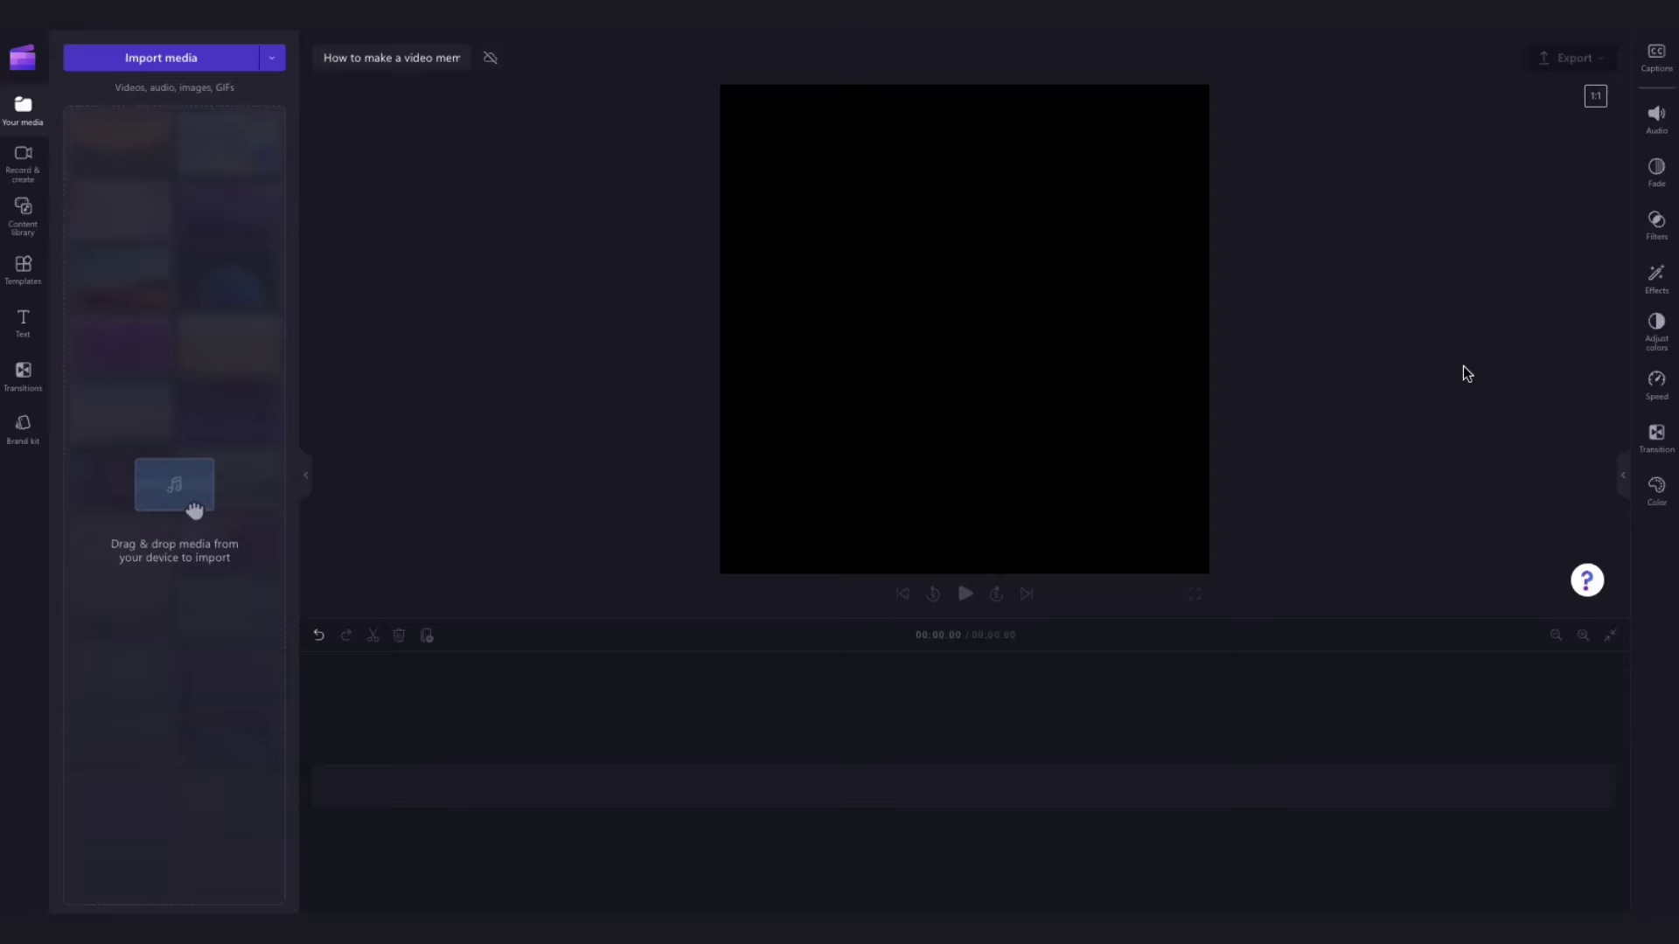
left_click(164, 58)
left_click(511, 236)
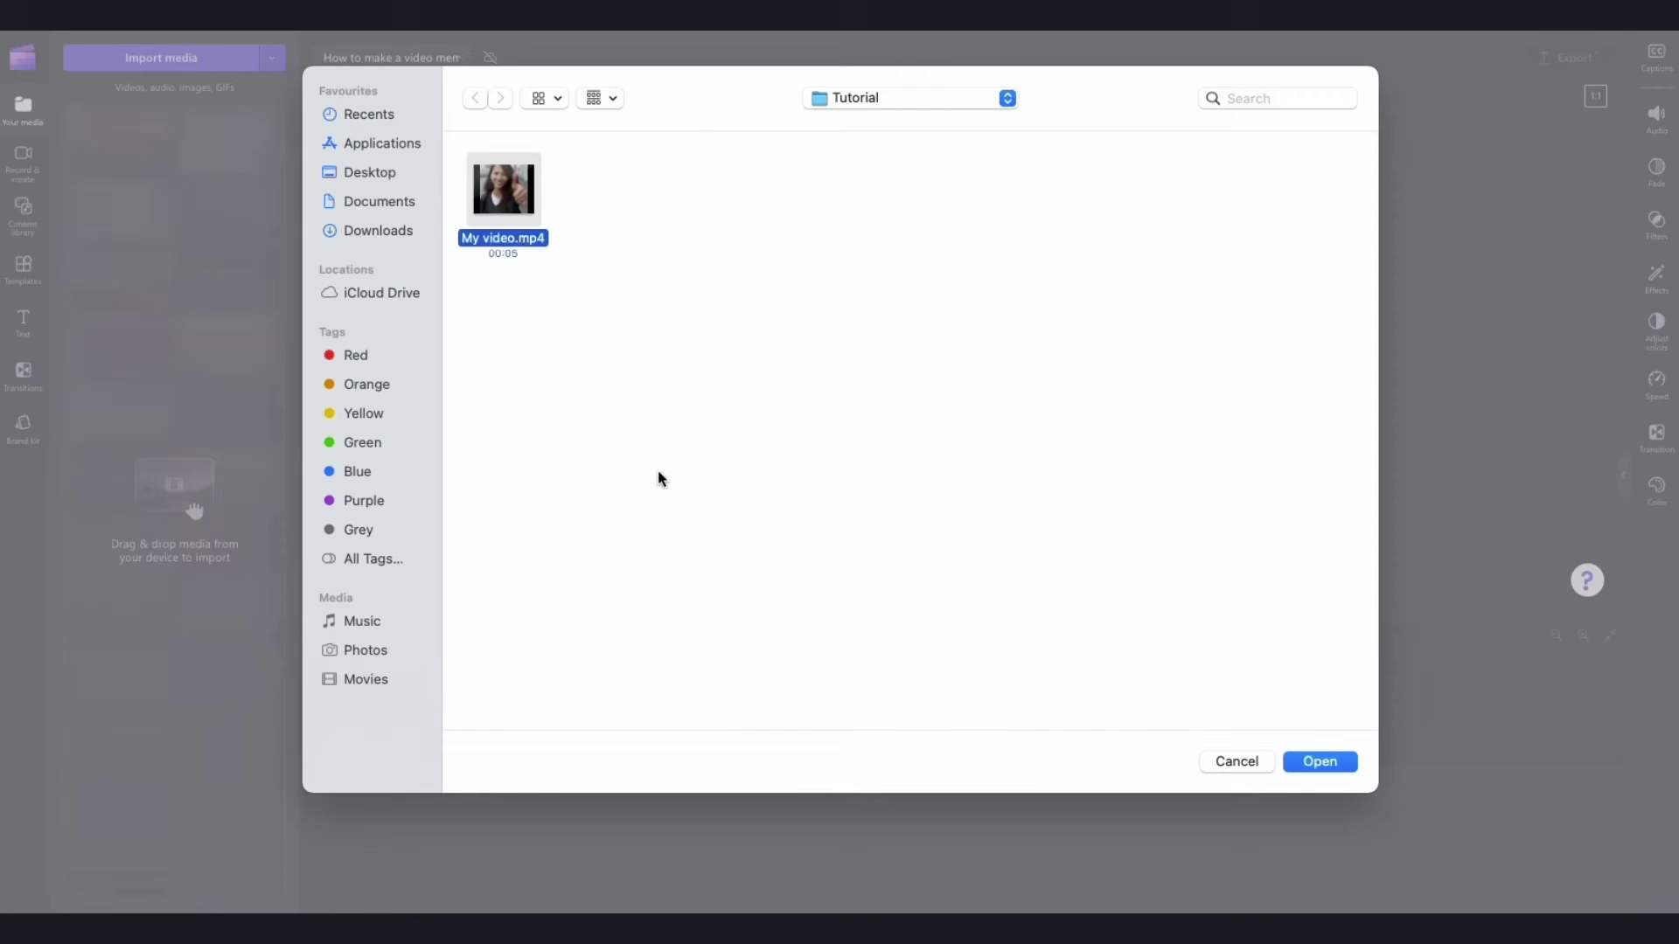
left_click(1319, 761)
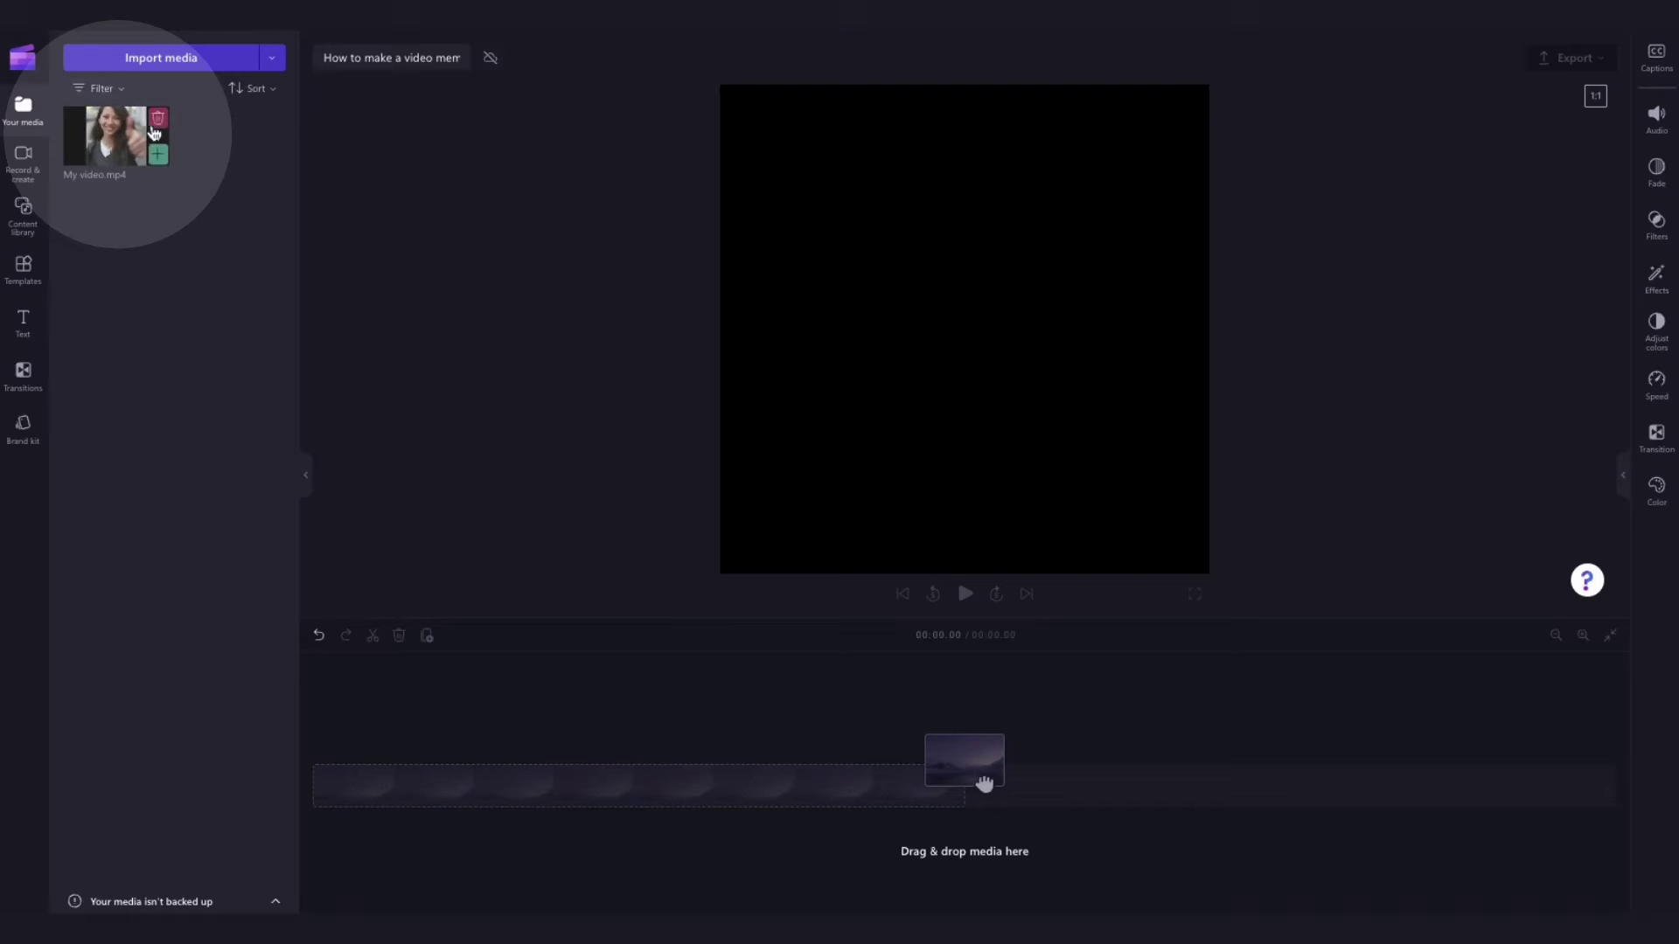
mouse_move(122, 140)
left_mouse_down()
mouse_move(403, 427)
mouse_move(364, 789)
left_mouse_up()
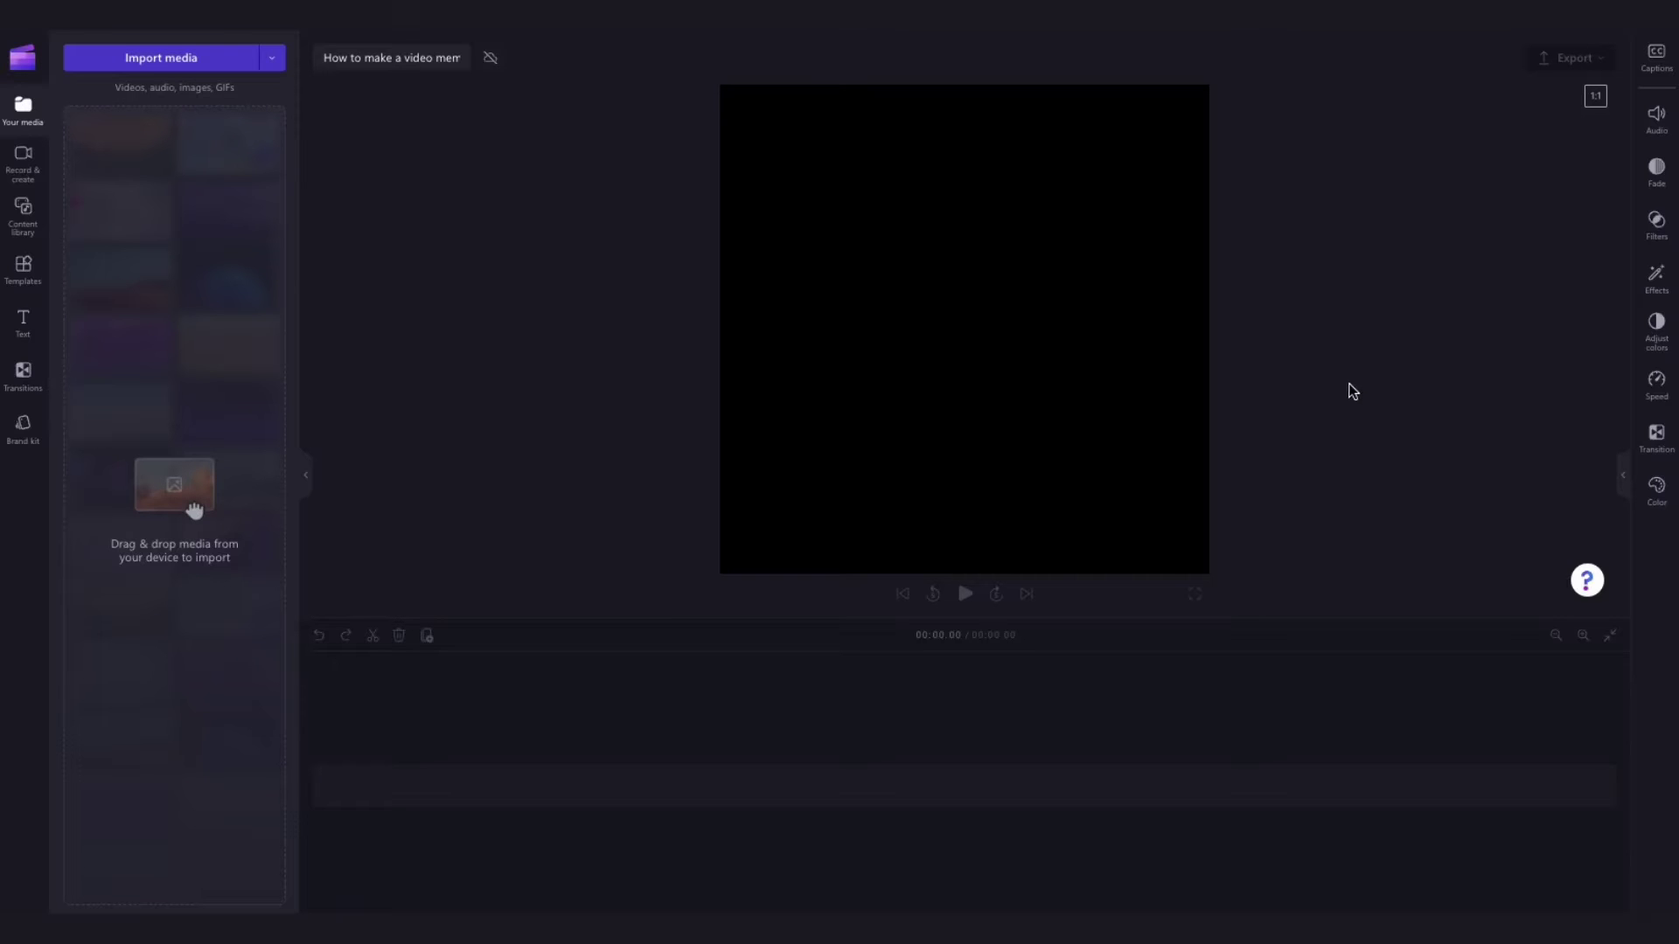
- Filter the Content library's Visuals to GIPHY and show all GIPHY GIFs
left_click(23, 213)
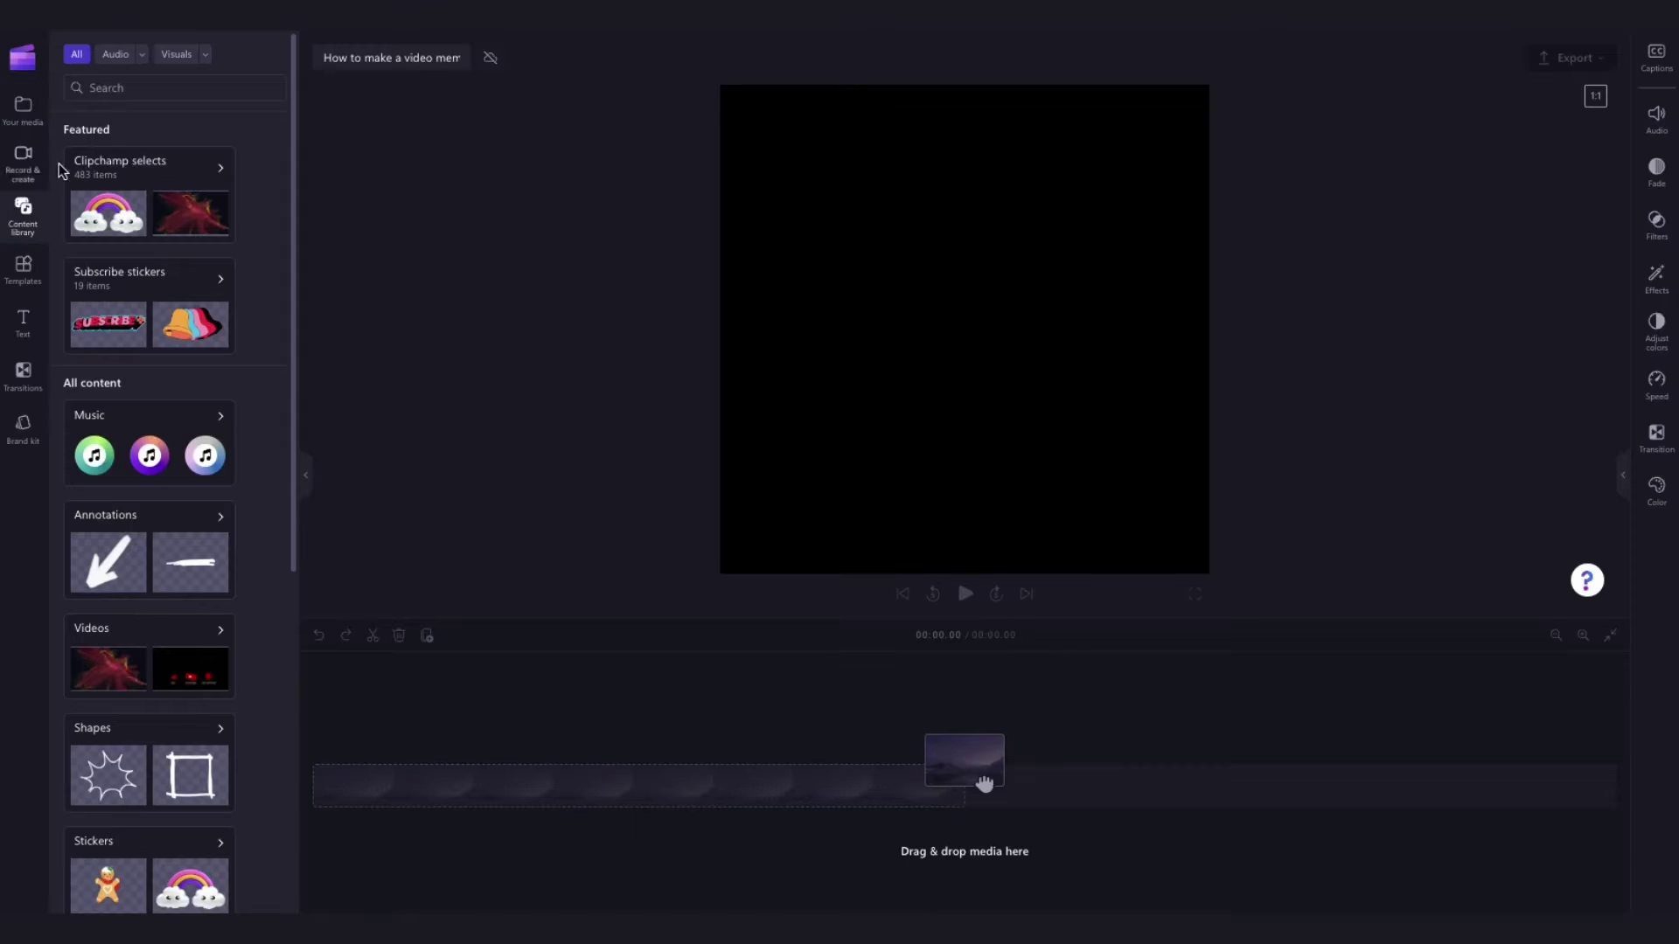
left_click(208, 57)
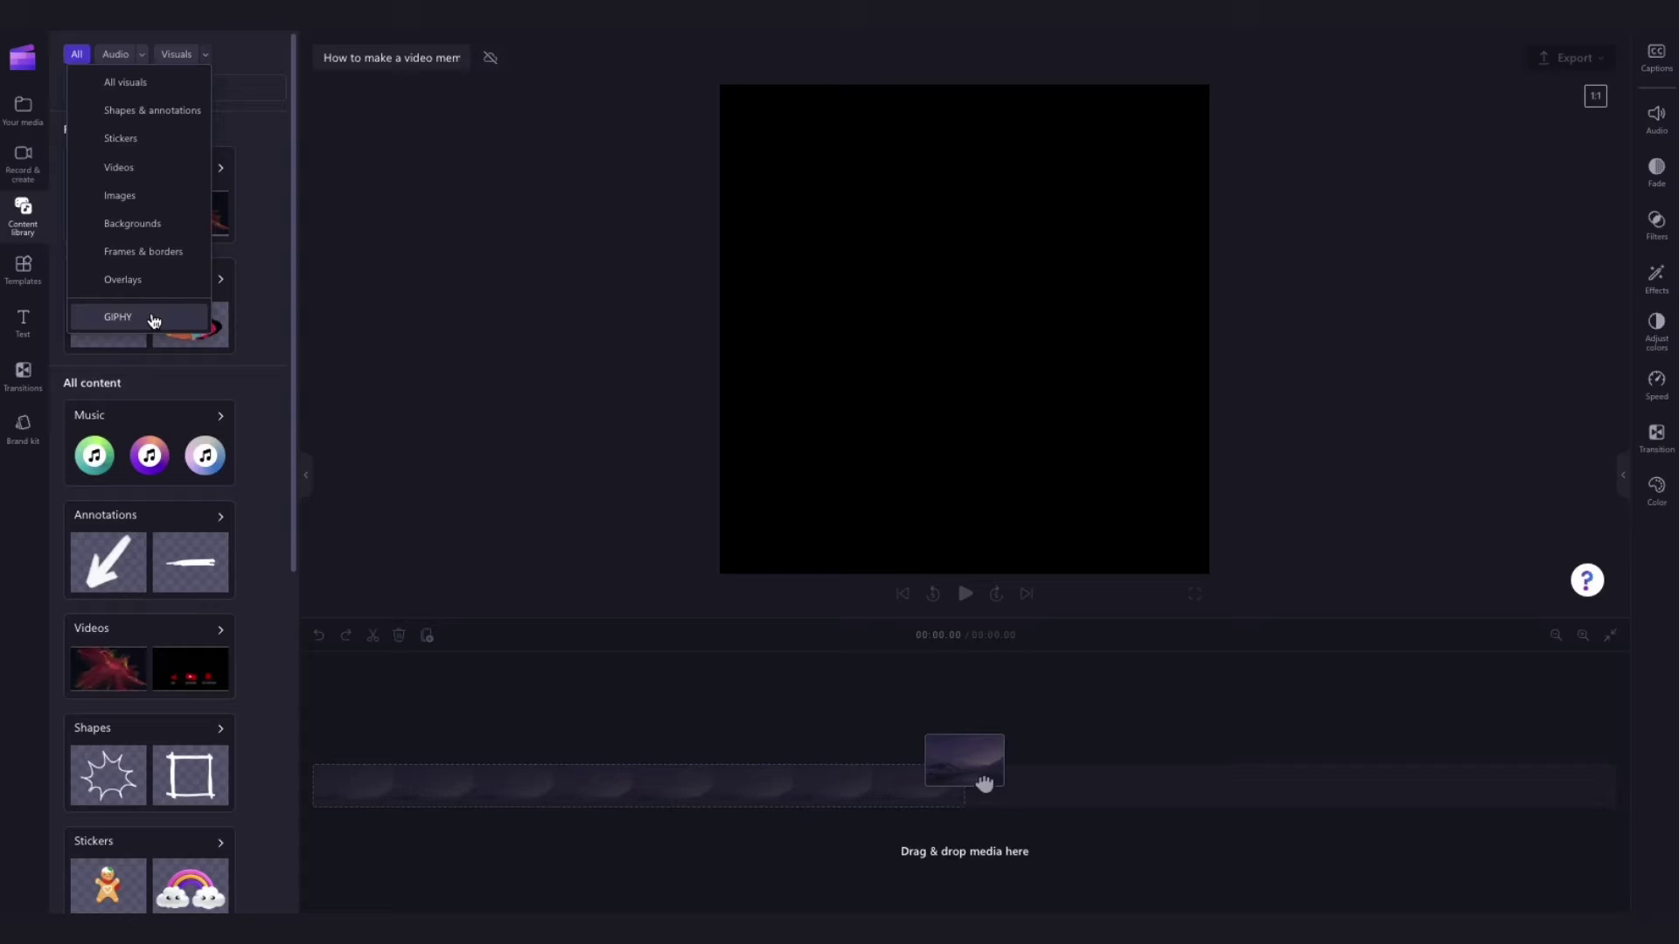
left_click(153, 318)
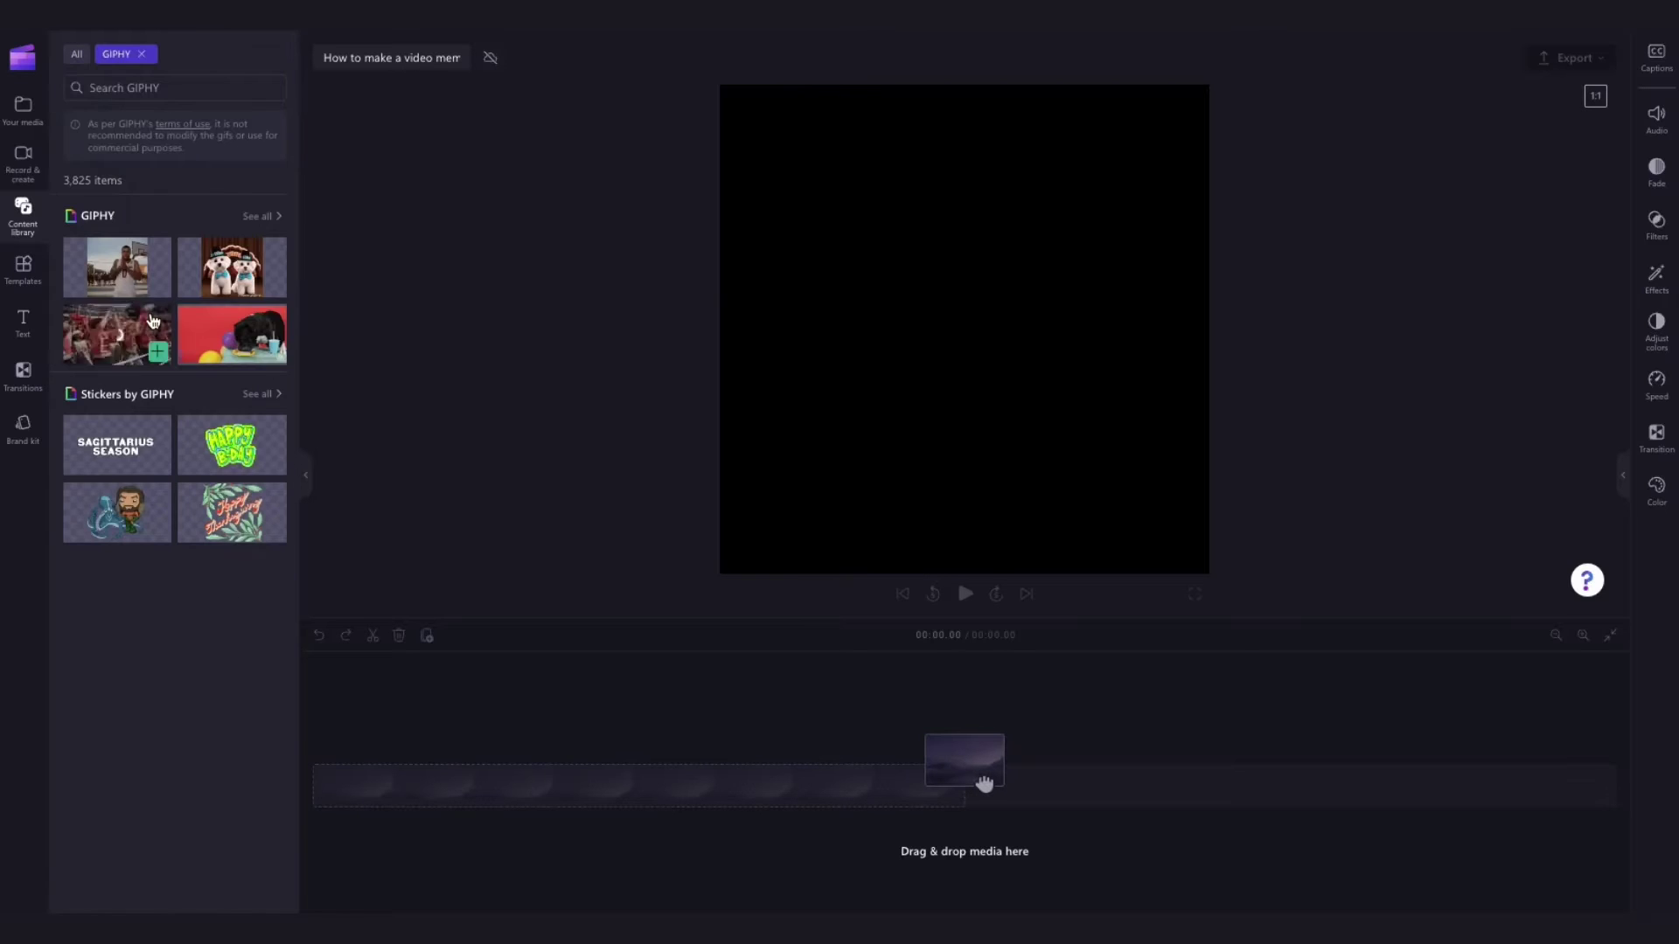
left_click(257, 216)
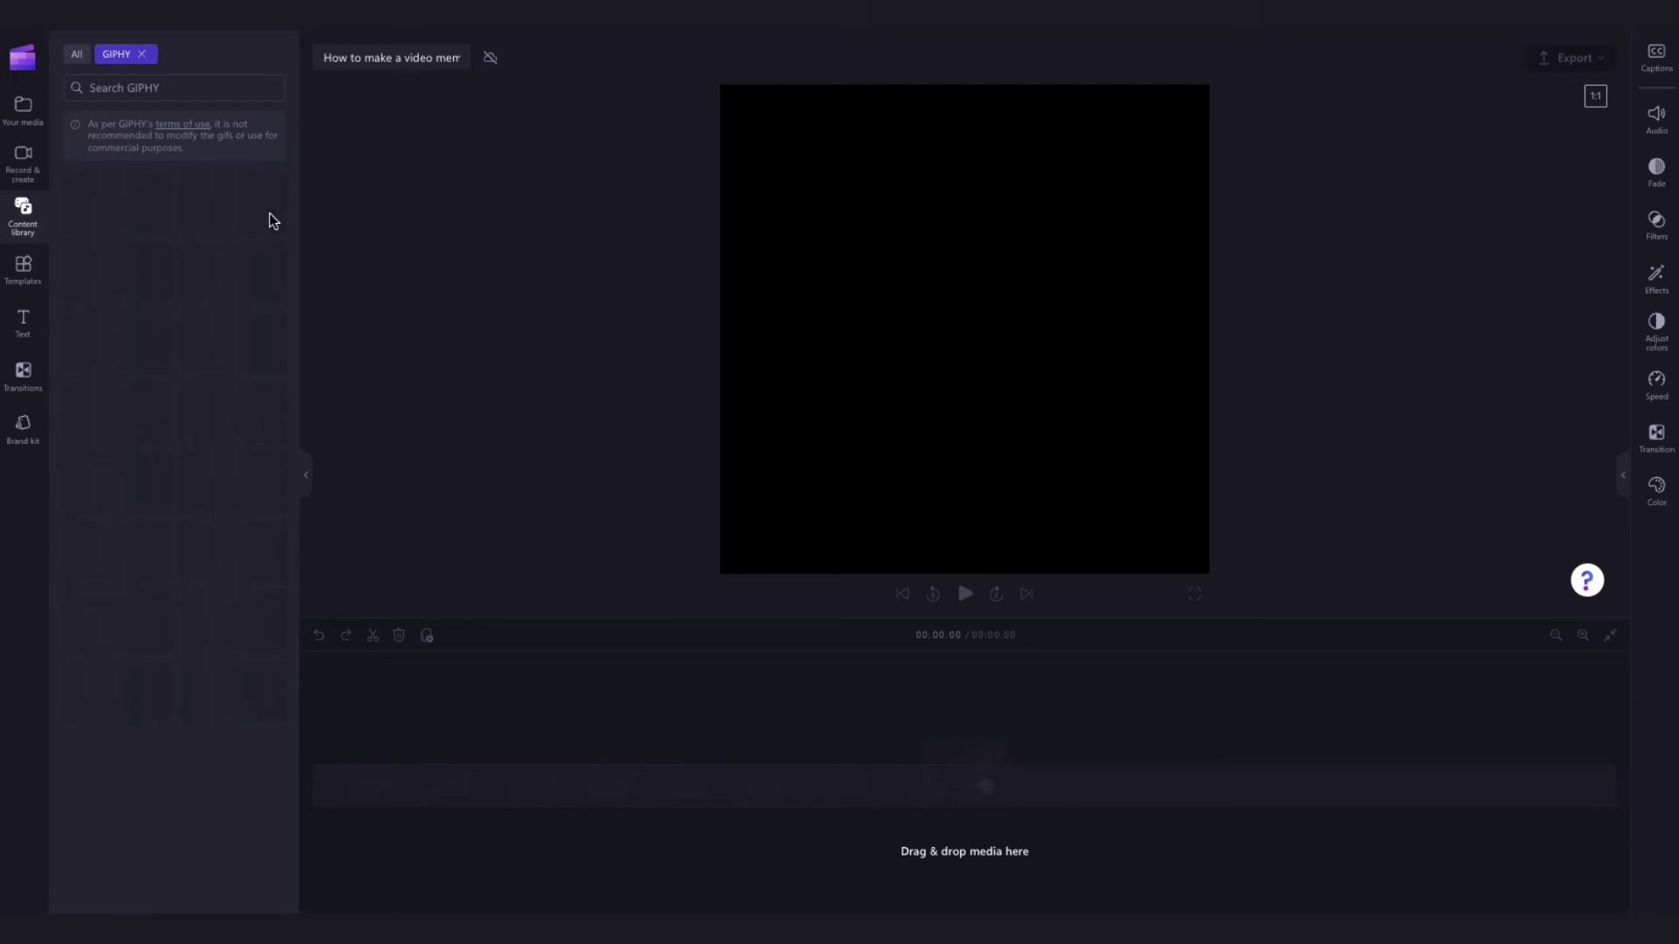
- Search GIPHY for 'confused' and drag the frowning-woman GIF onto the timeline
left_click(93, 89)
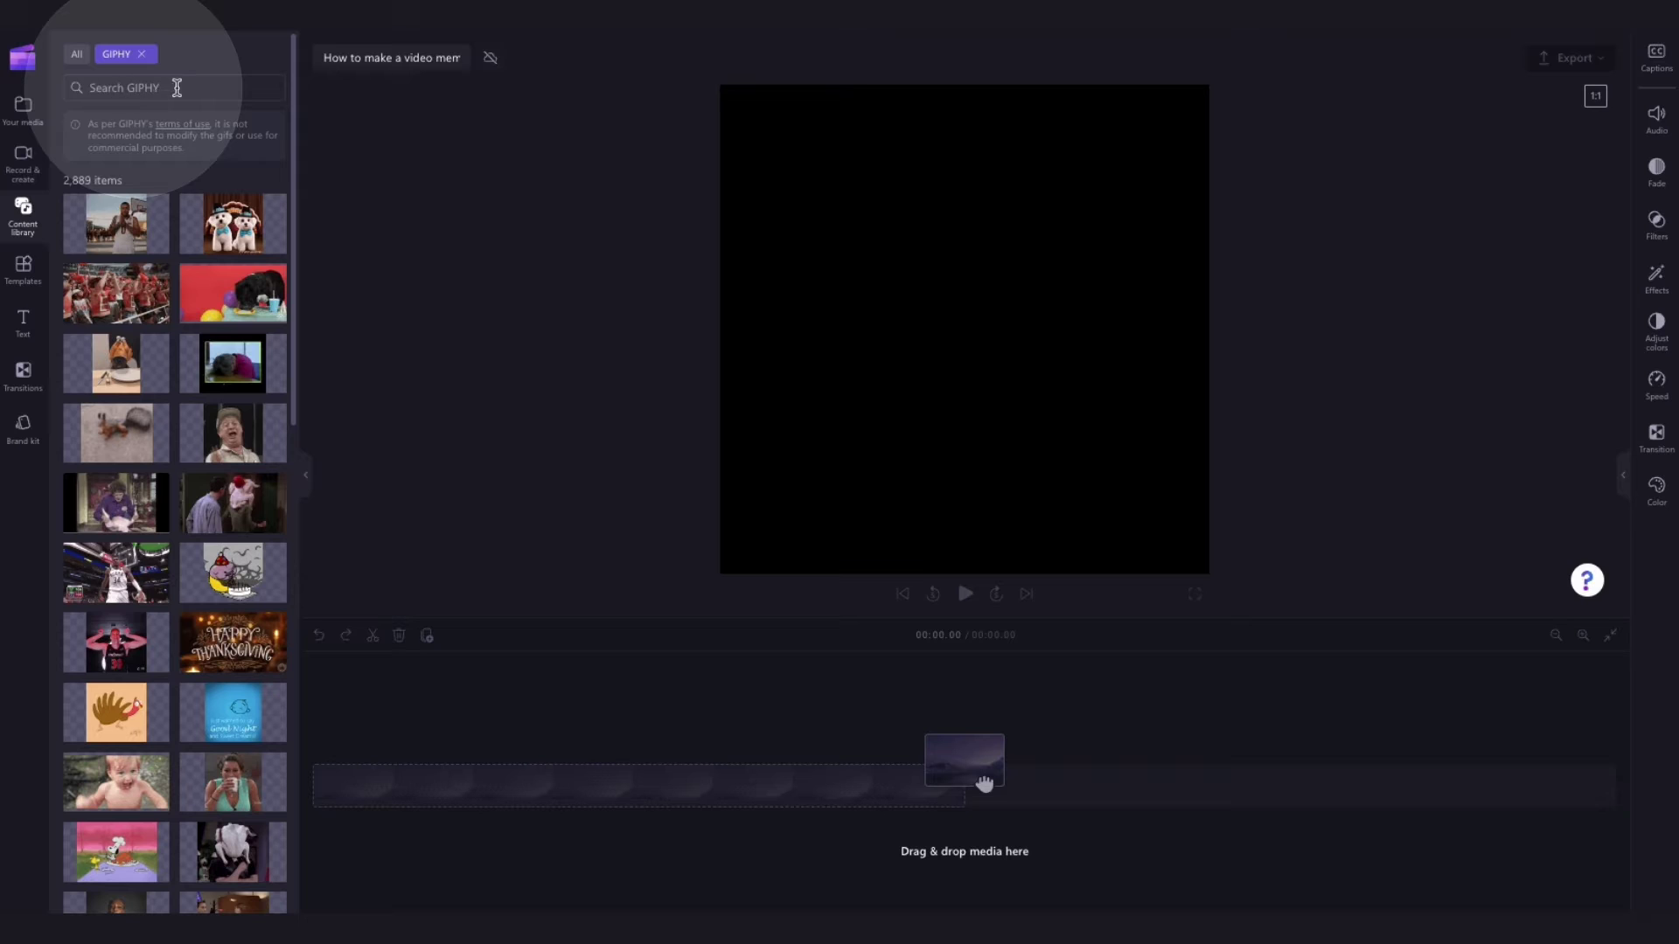
type("conf")
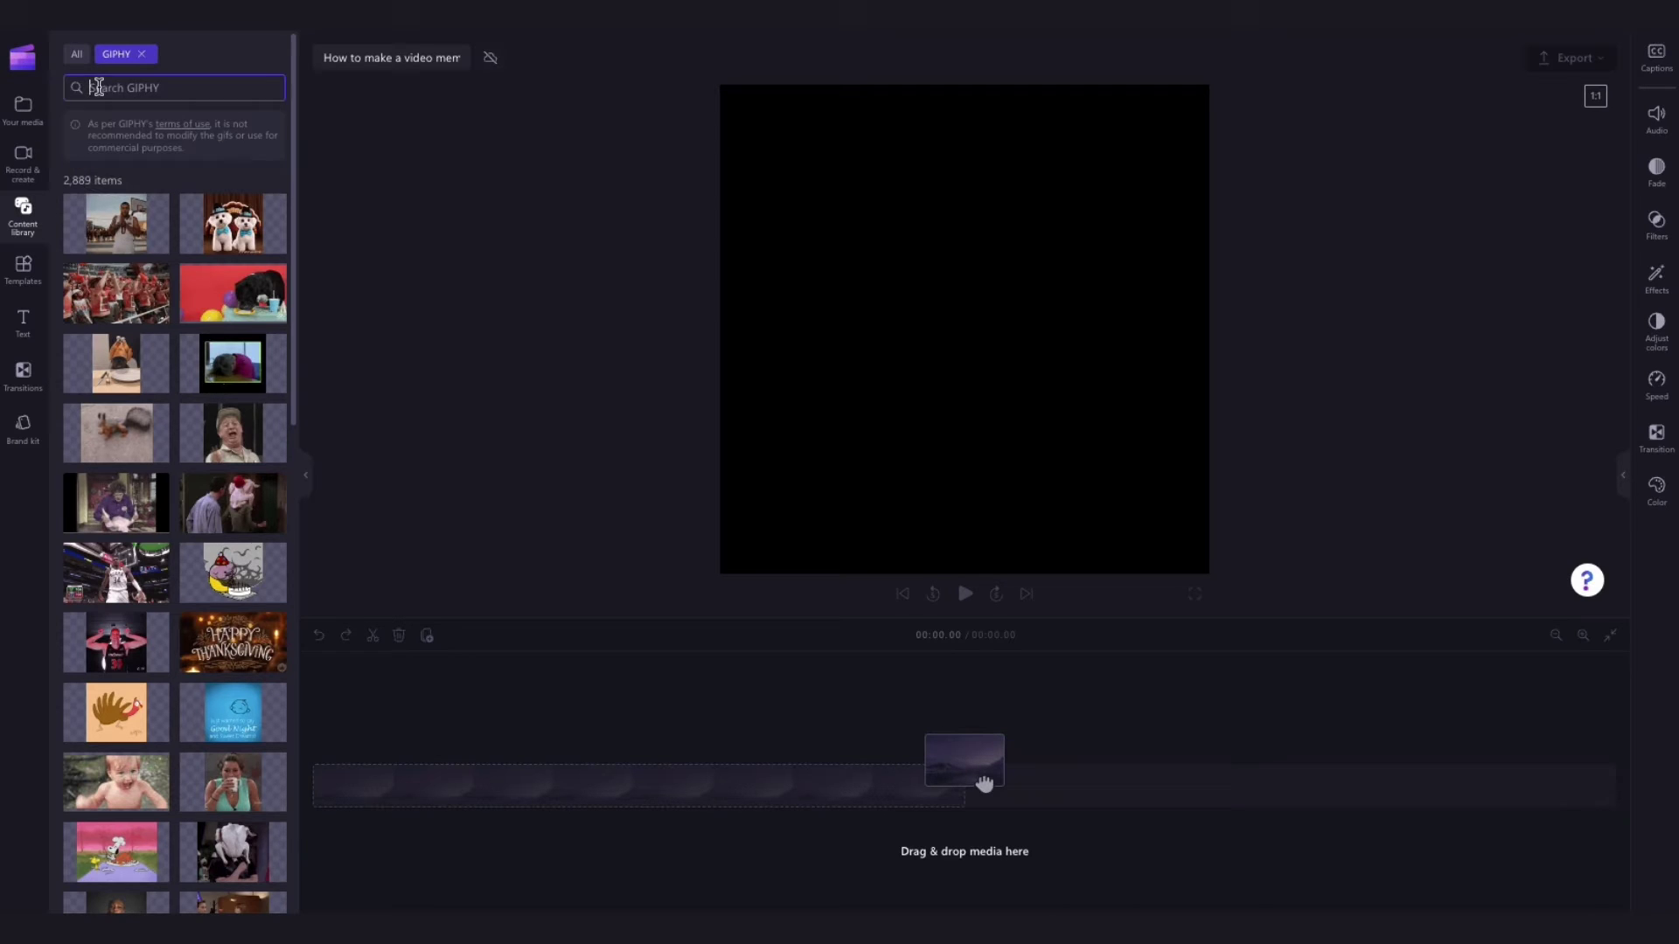
type("u")
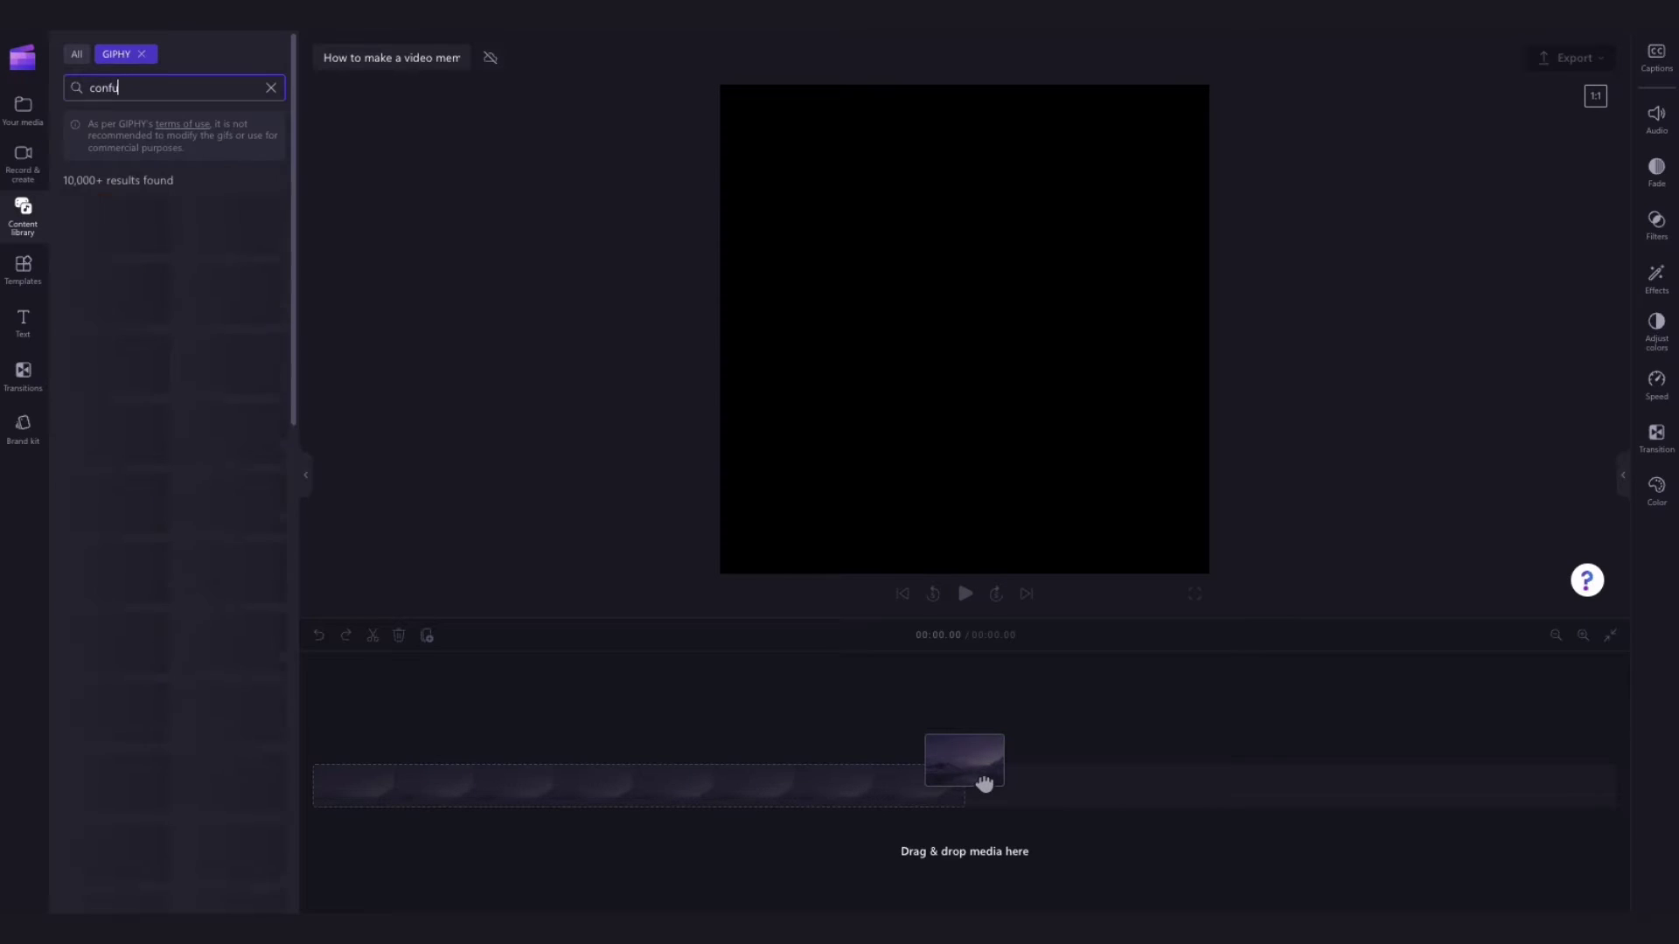
type("sed")
mouse_move(115, 432)
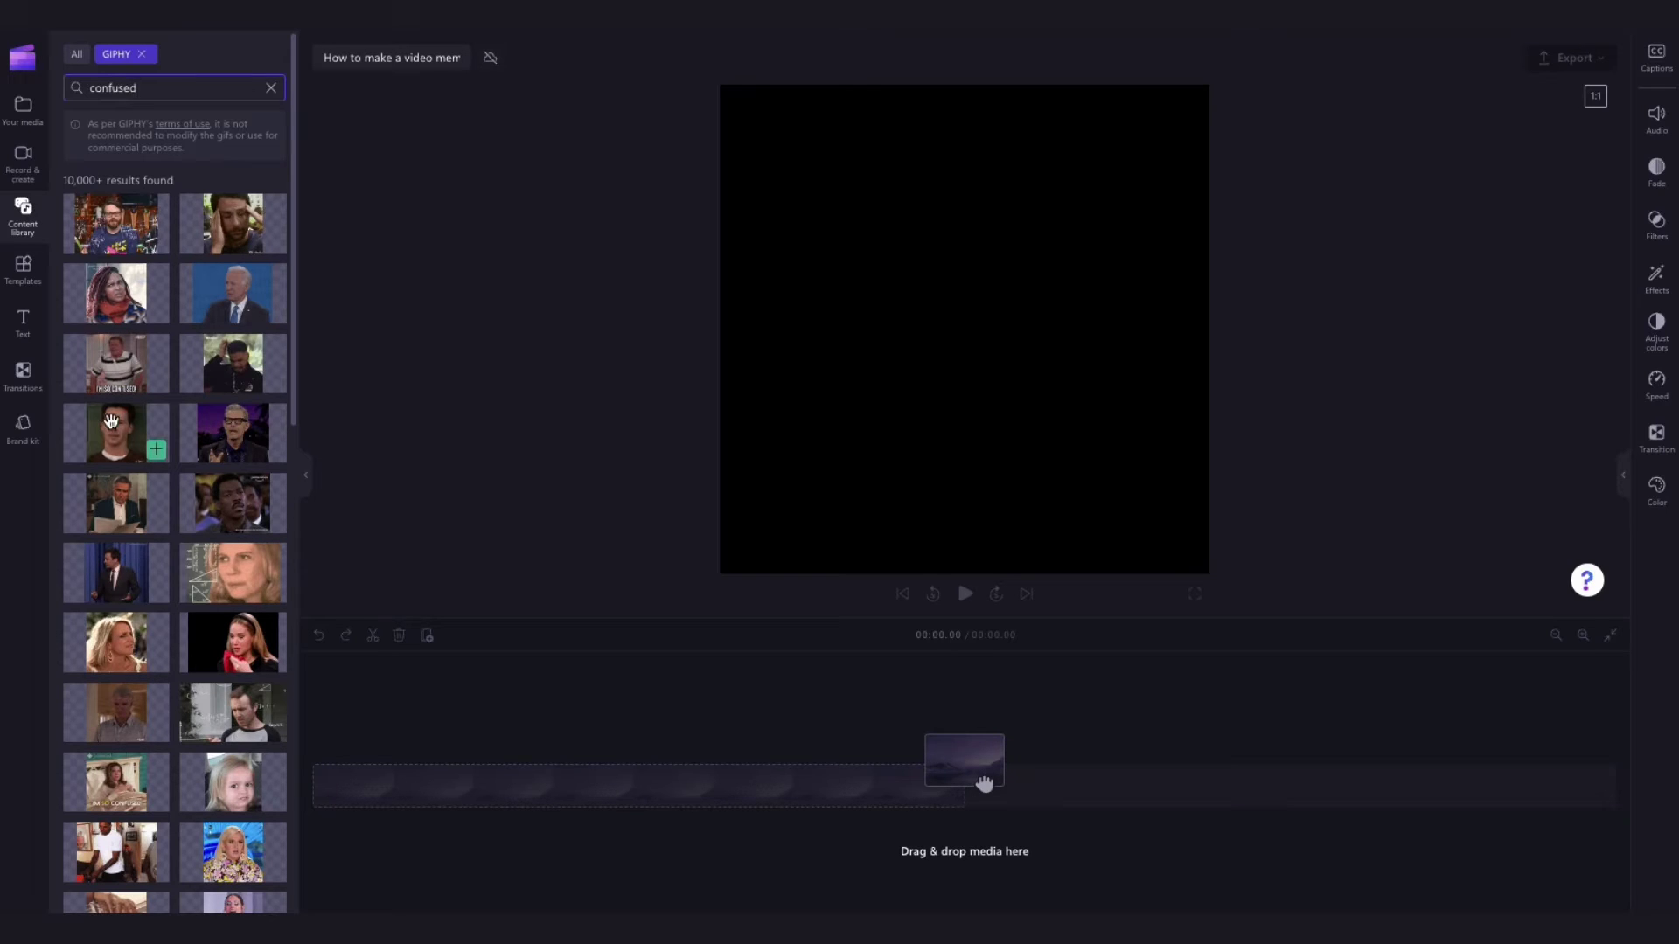
scroll(269, 366, "down", 3)
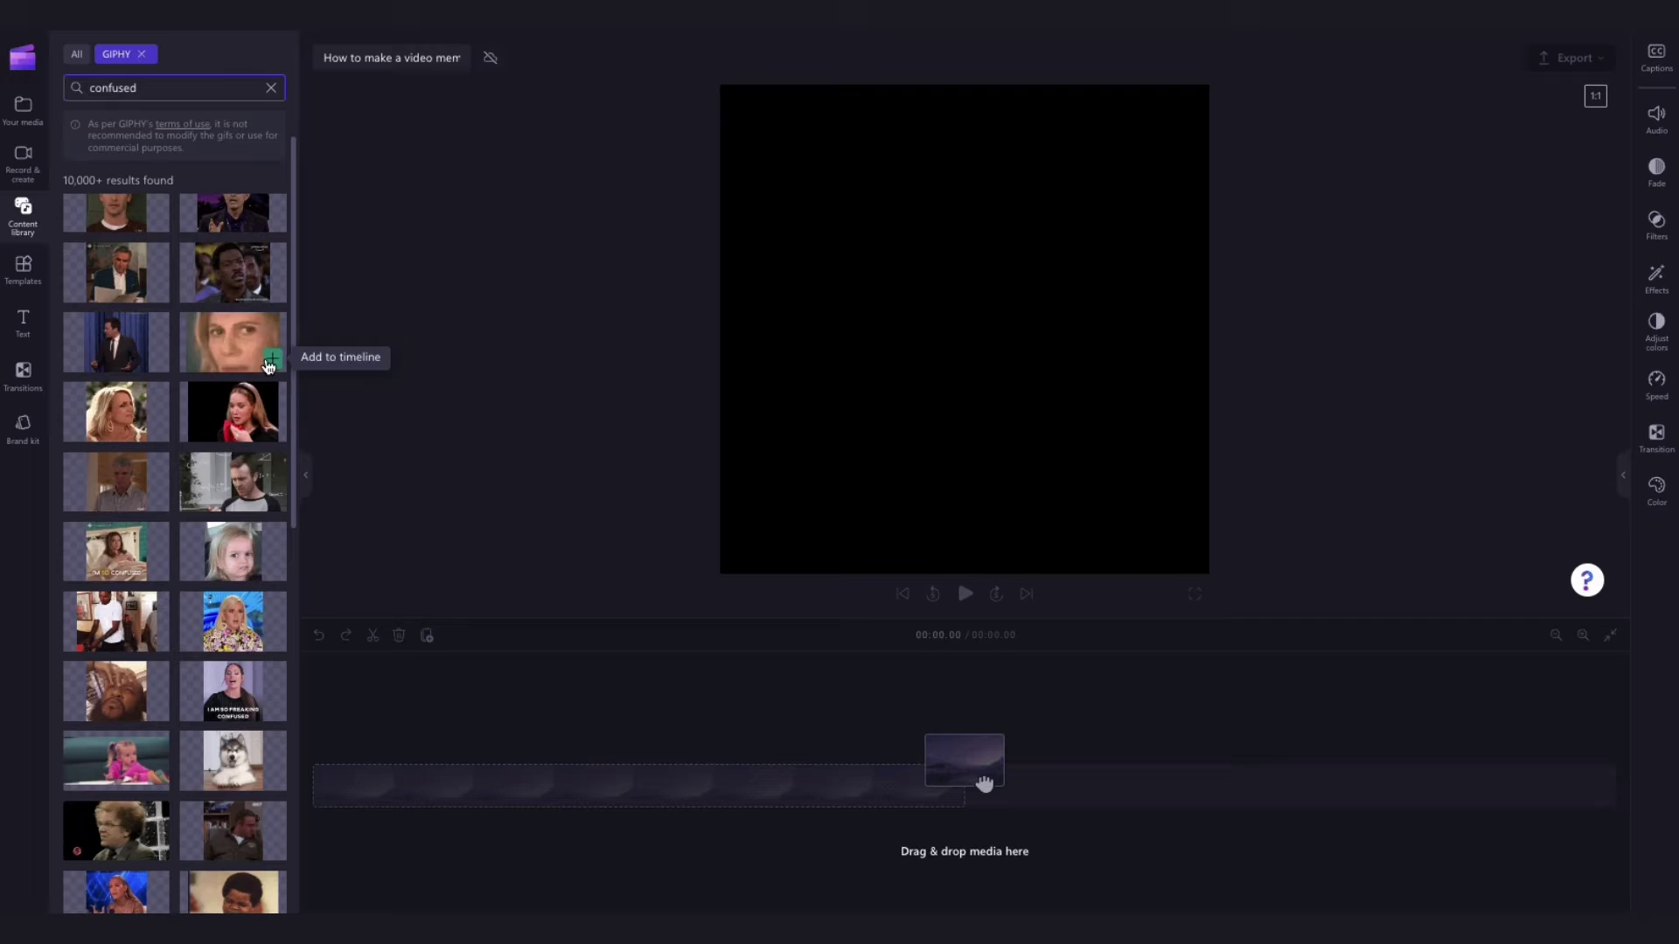
scroll(263, 564, "down", 3)
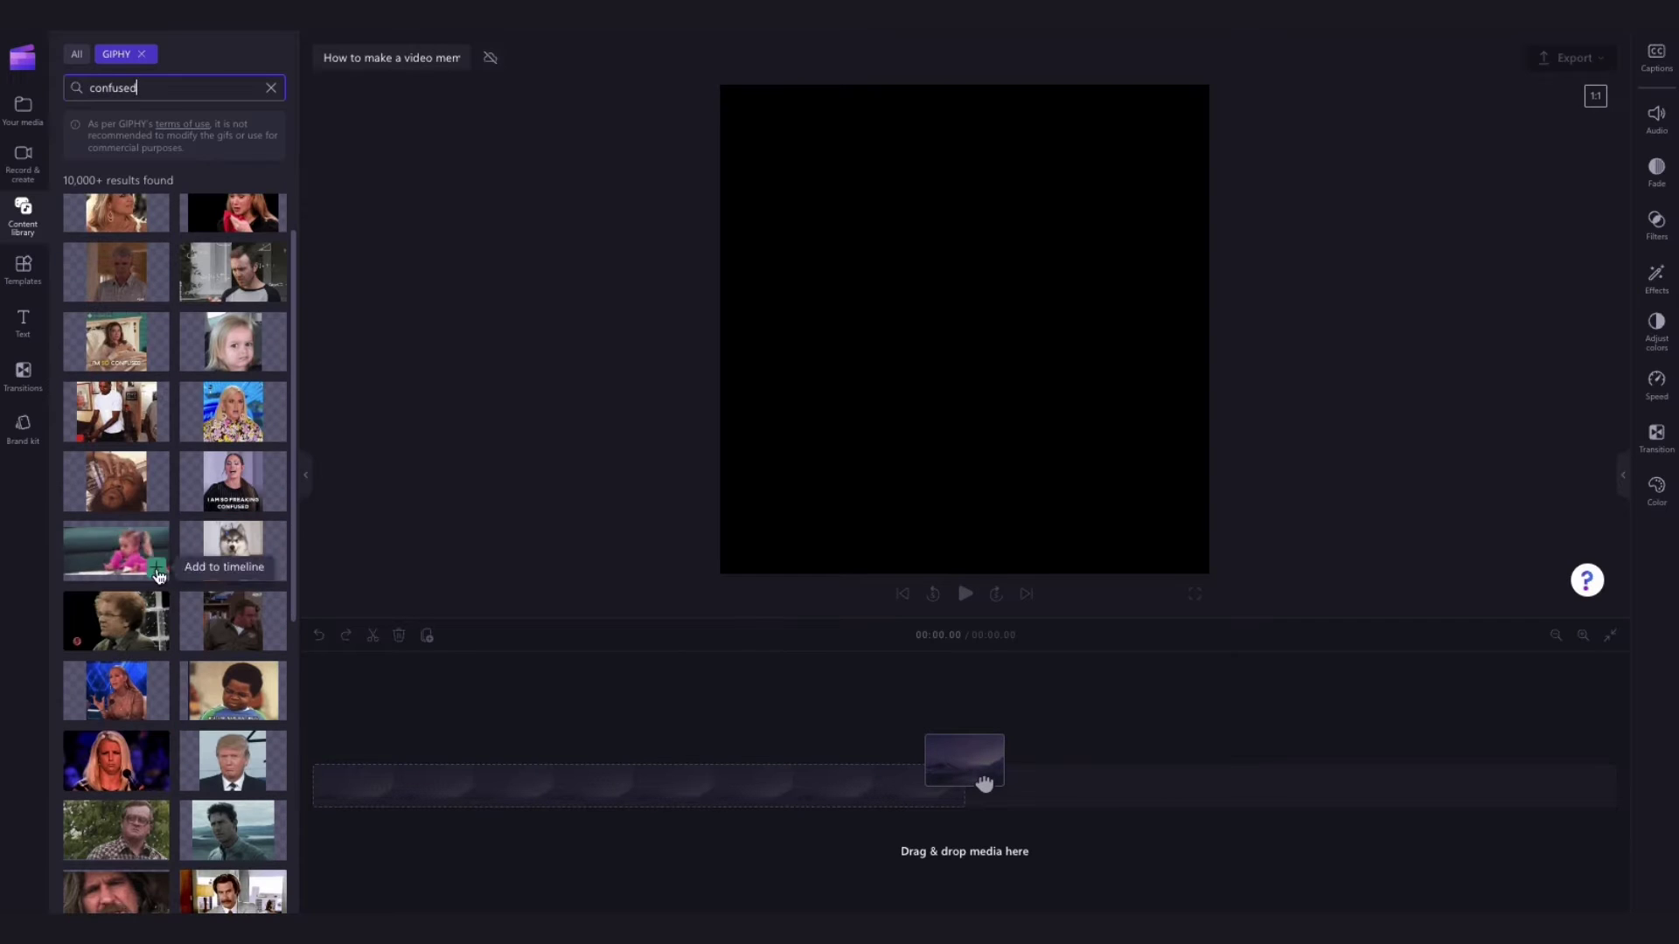
scroll(118, 629, "down", 2)
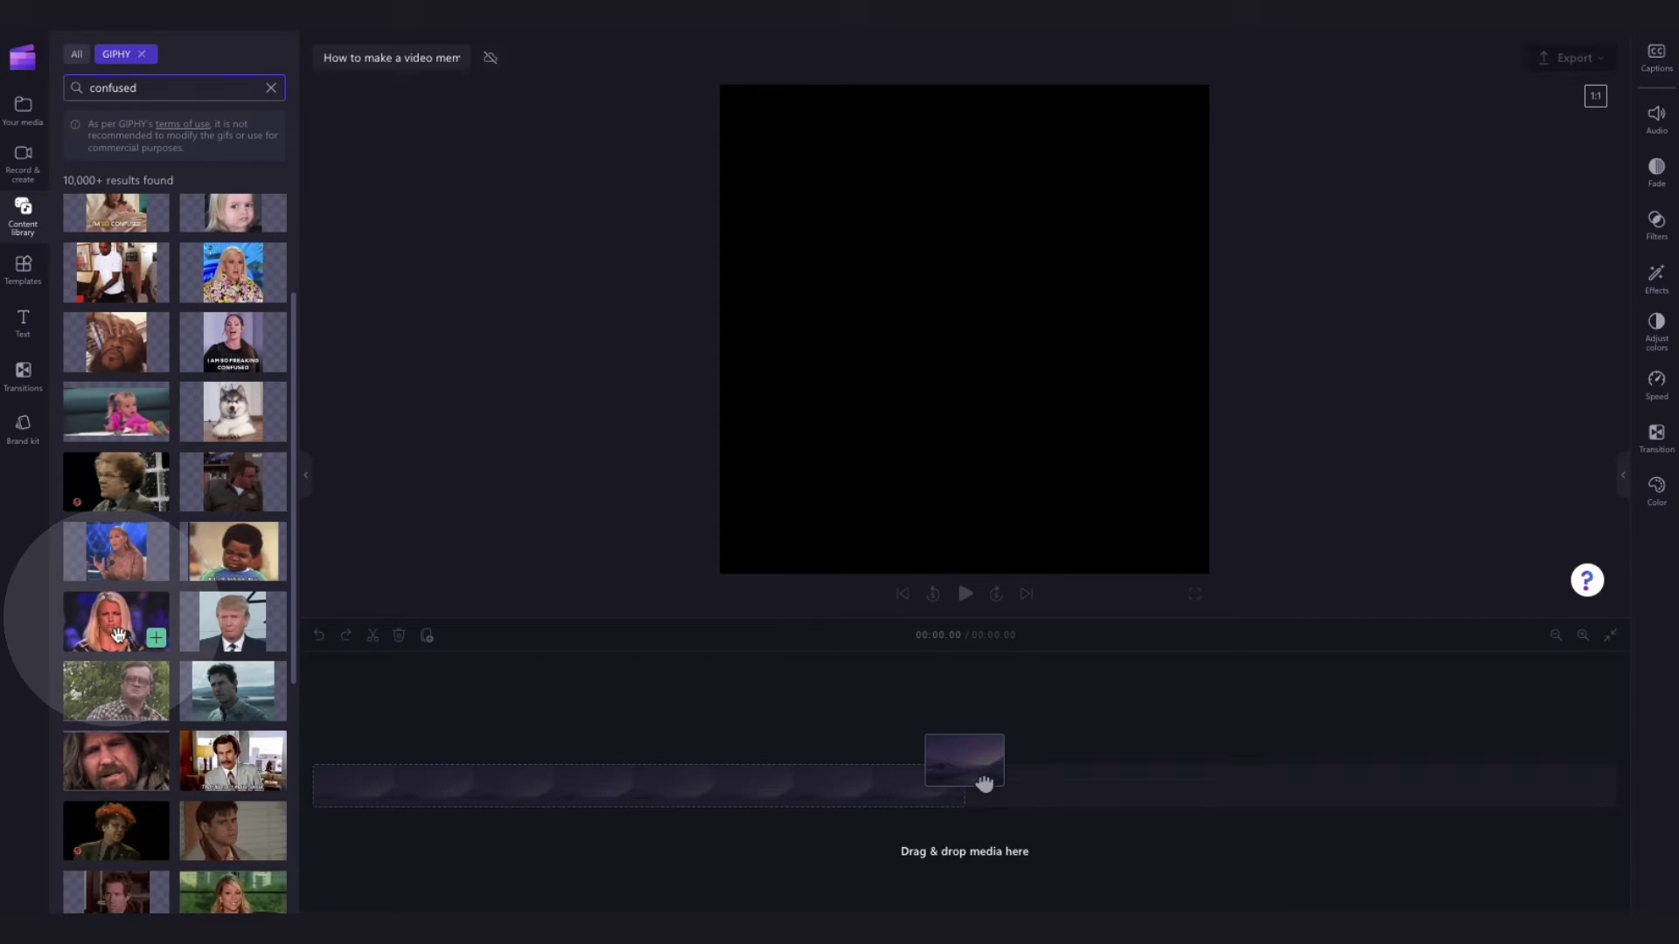
mouse_move(111, 621)
left_mouse_down()
mouse_move(168, 584)
mouse_move(438, 803)
left_mouse_up()
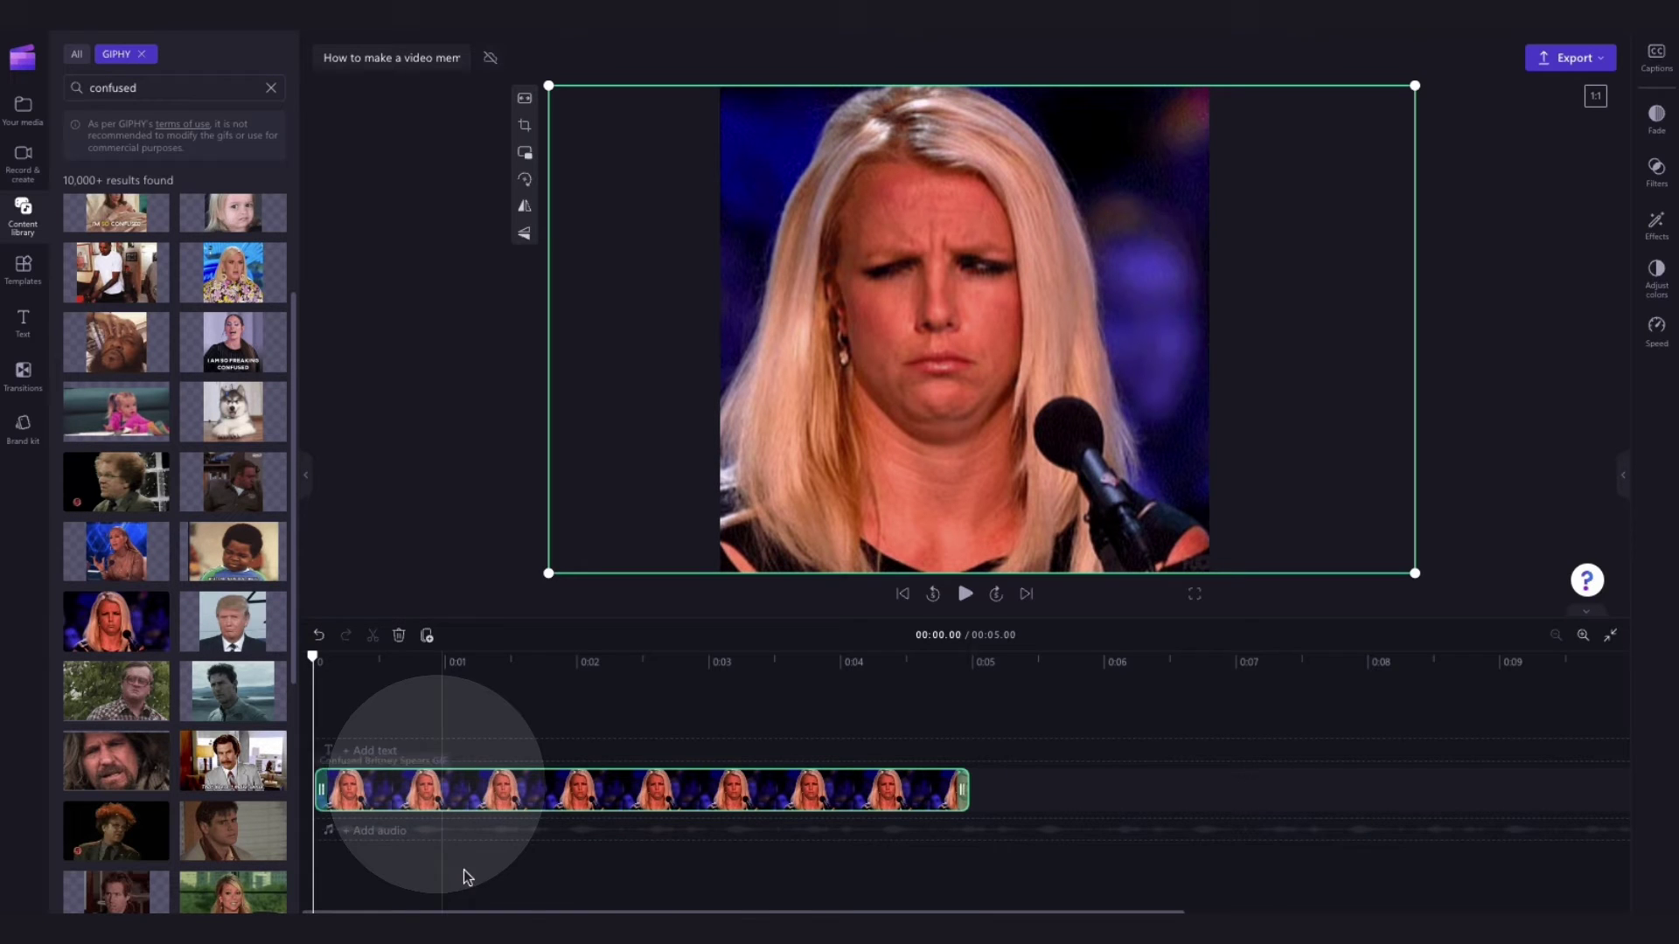
mouse_move(549, 735)
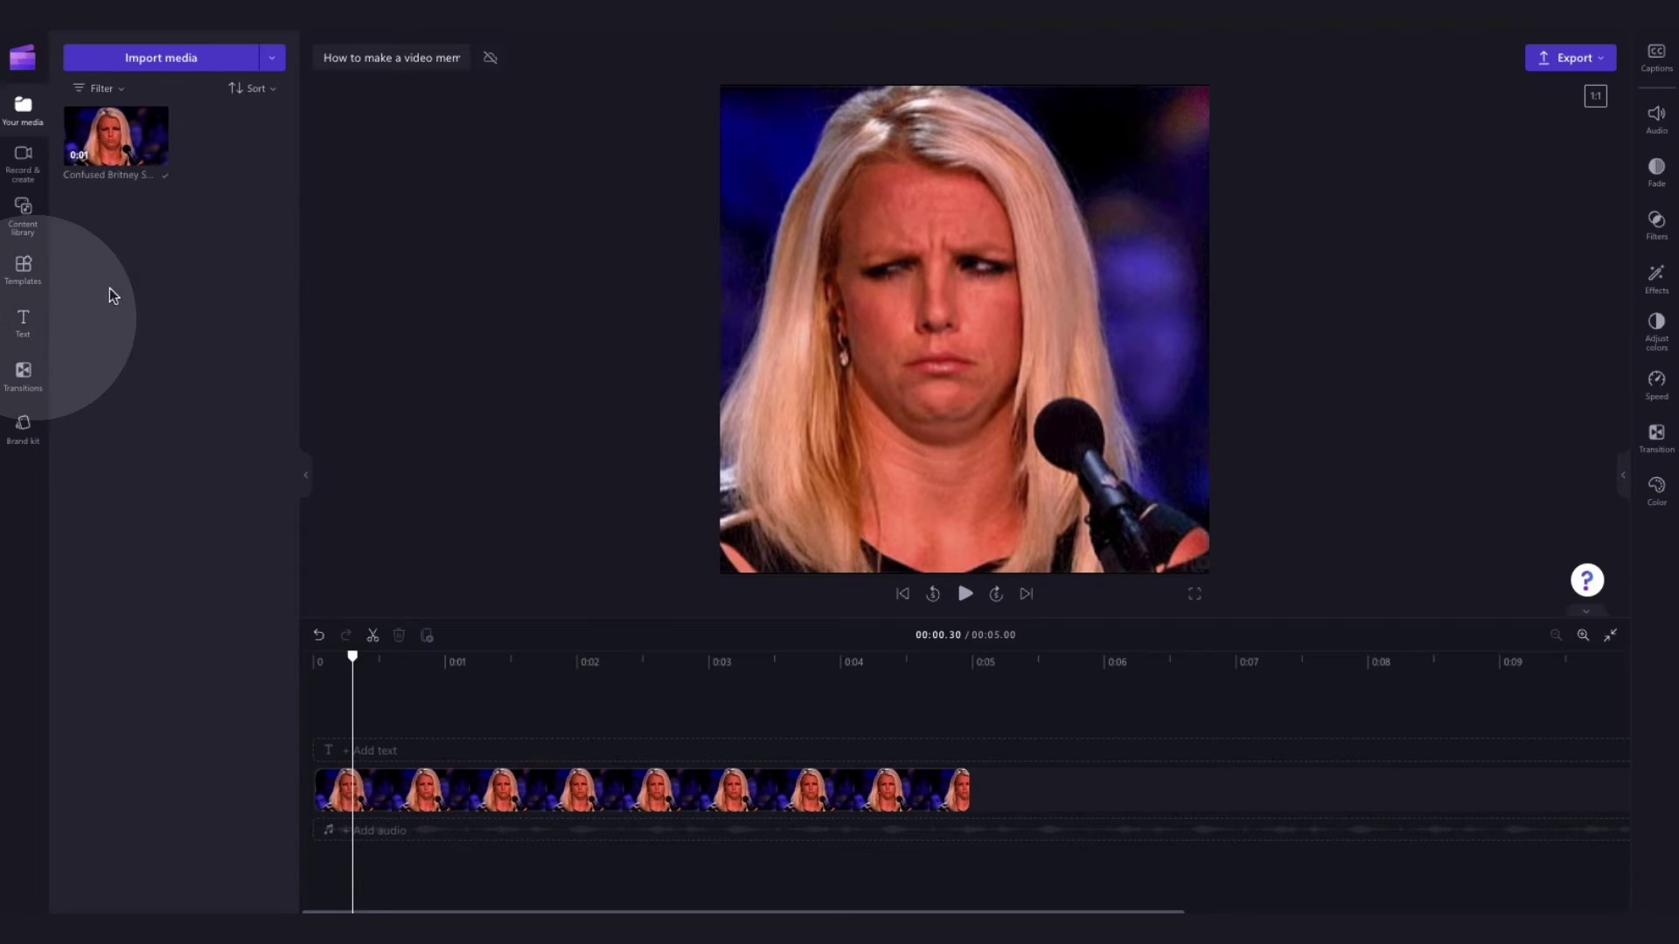
- Drag the Meme Text template from the Text tab's Special section above the clip, then preview it
left_click(24, 322)
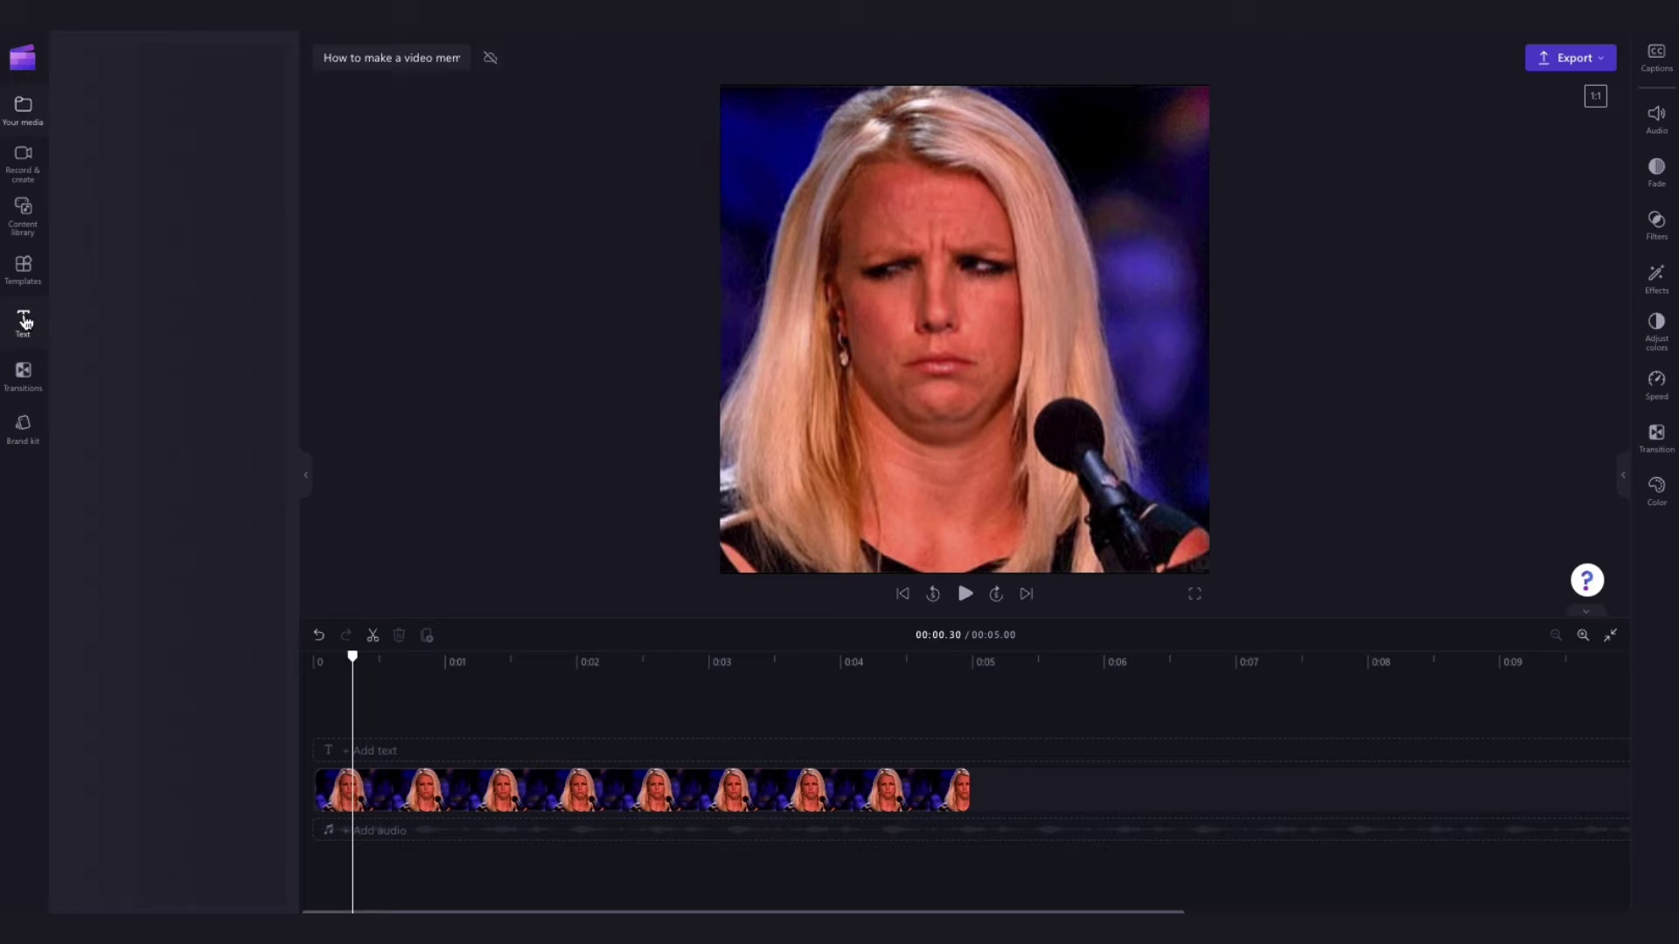
scroll(291, 423, "down", 3)
scroll(290, 423, "down", 4)
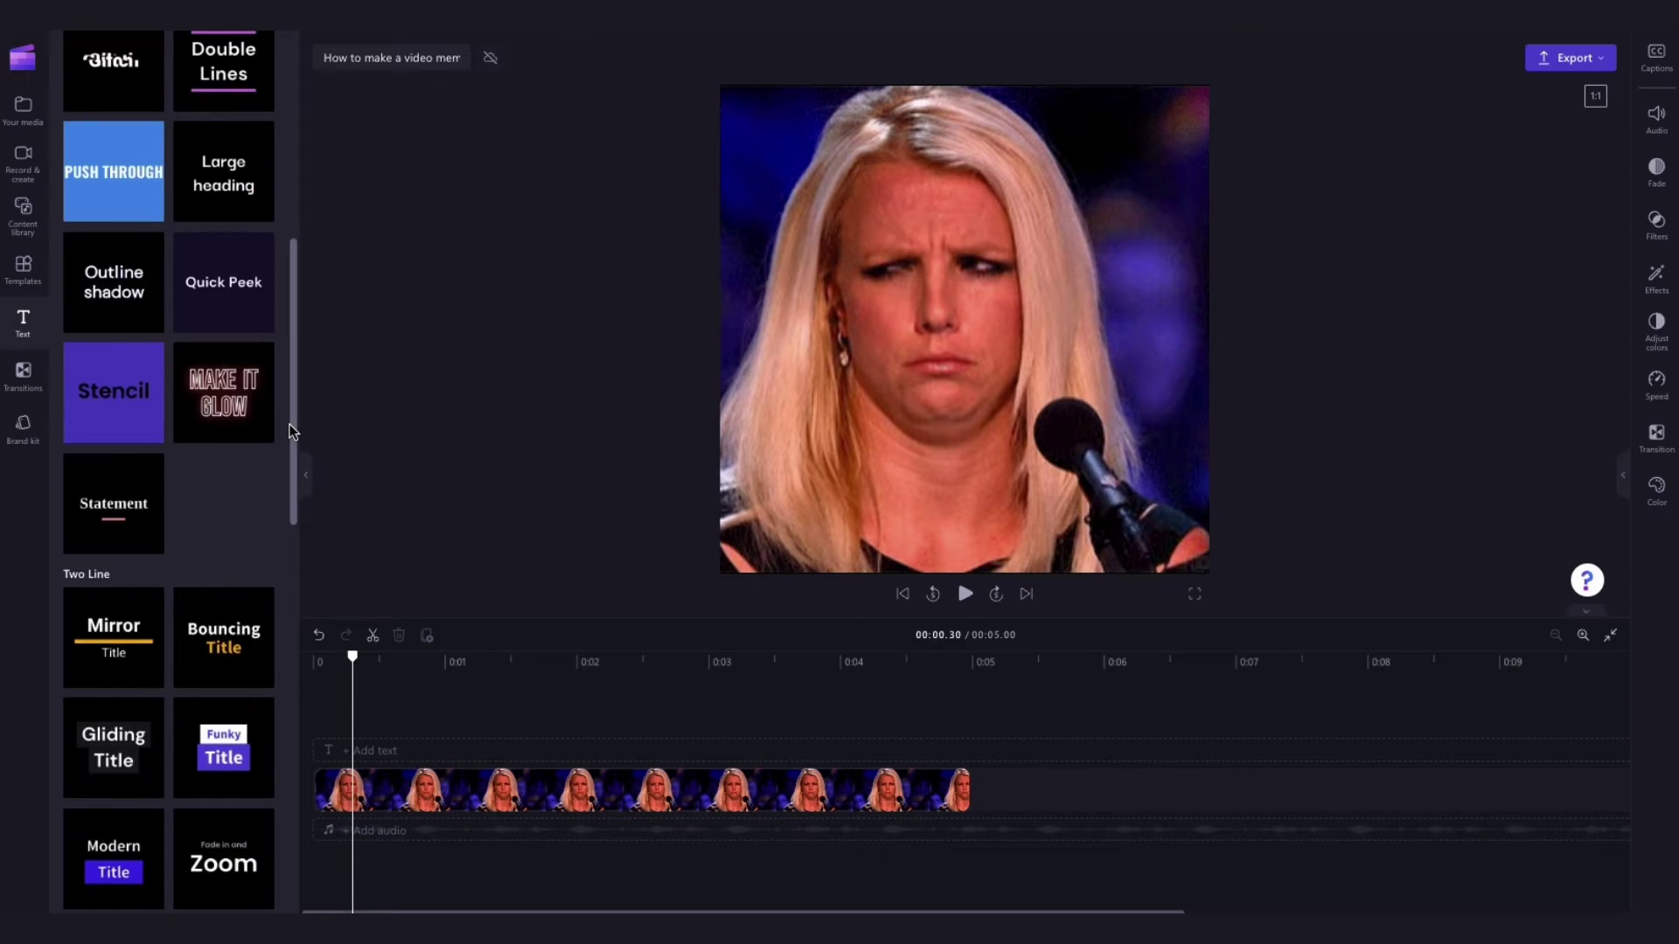
scroll(290, 423, "down", 4)
scroll(290, 423, "down", 4)
scroll(290, 423, "down", 4)
scroll(291, 424, "down", 5)
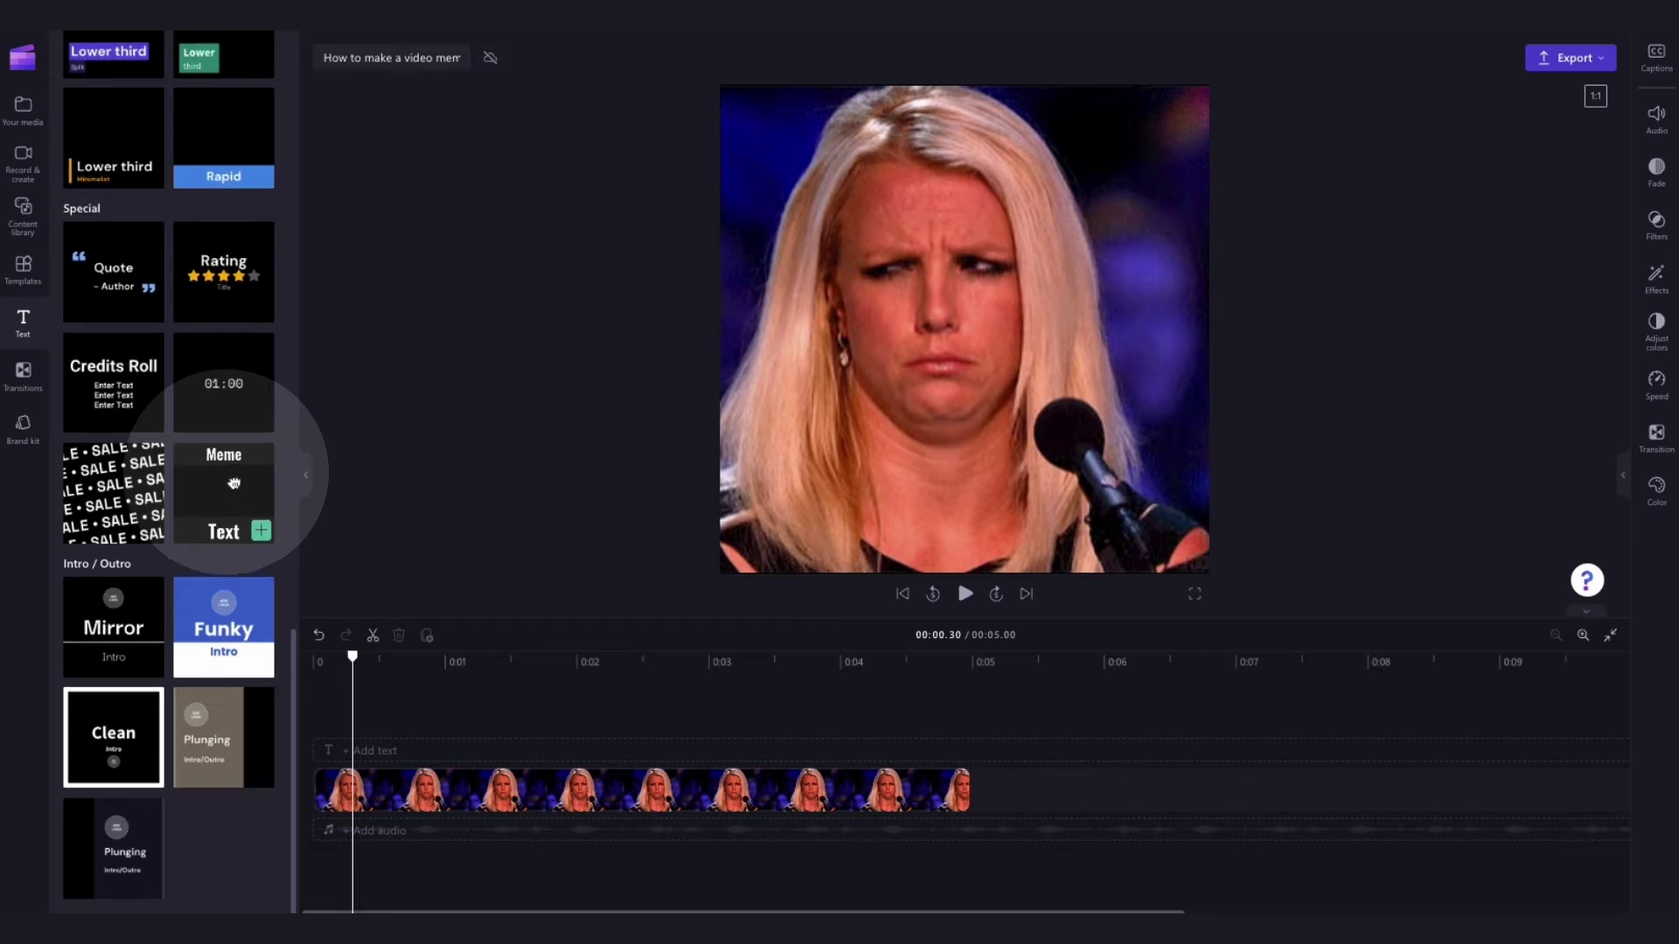
left_click_drag(242, 462, 360, 743)
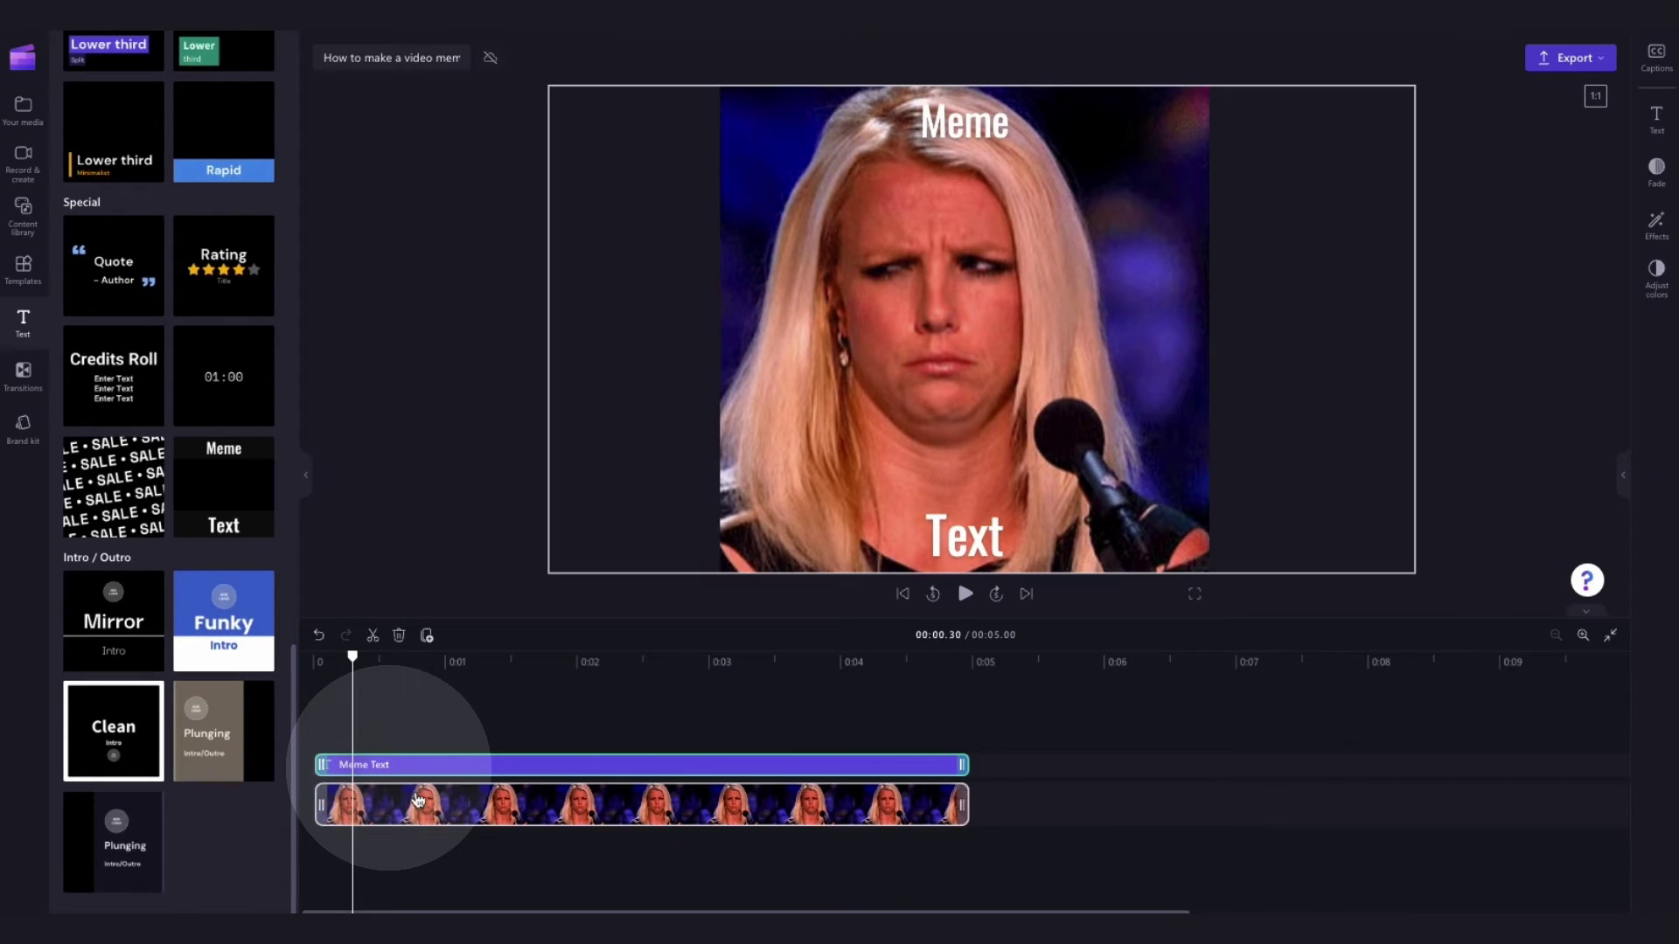
left_click(967, 595)
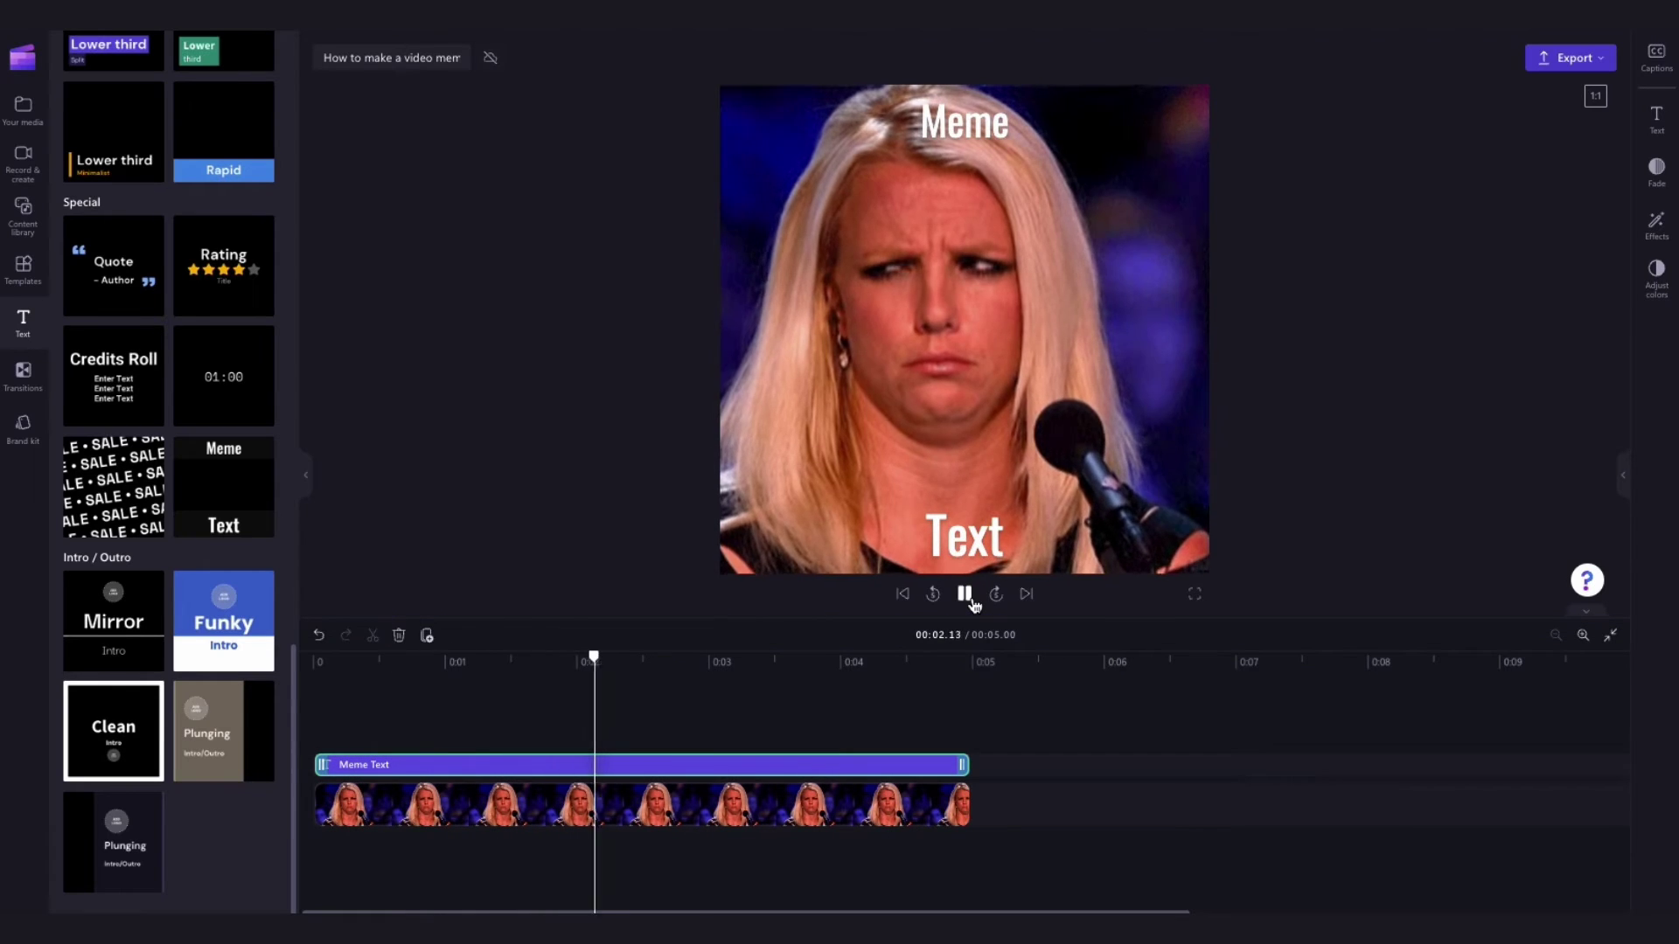
left_click(972, 599)
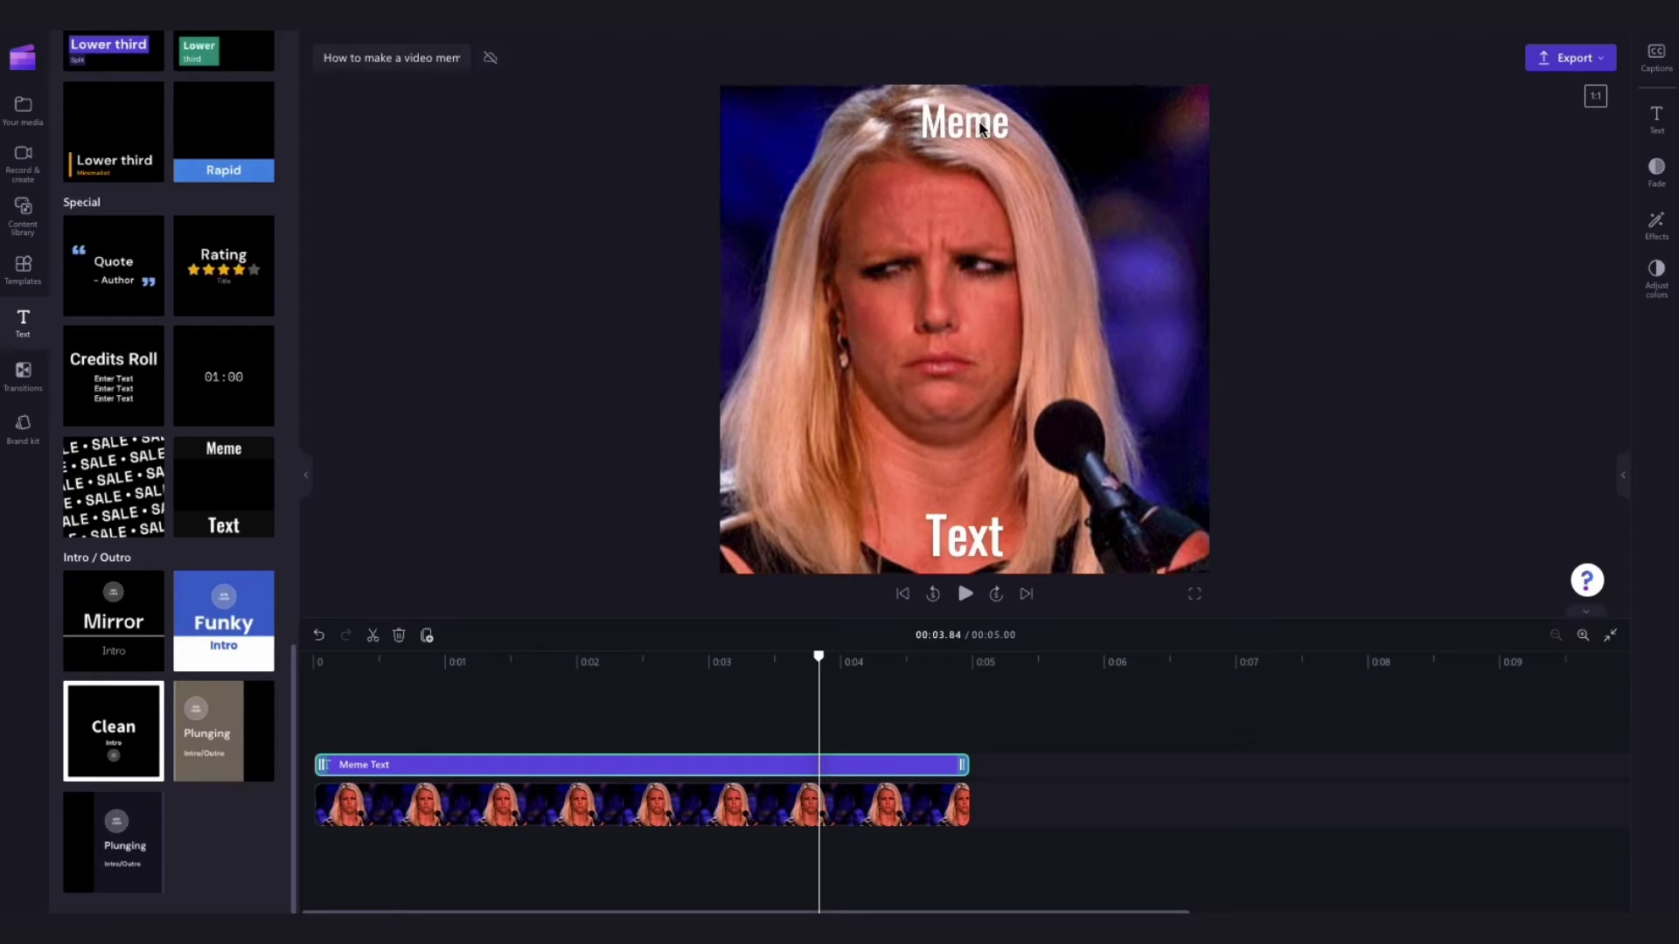
- Scale the GIF down, centre it between the captions, and replay from the start
left_click(833, 795)
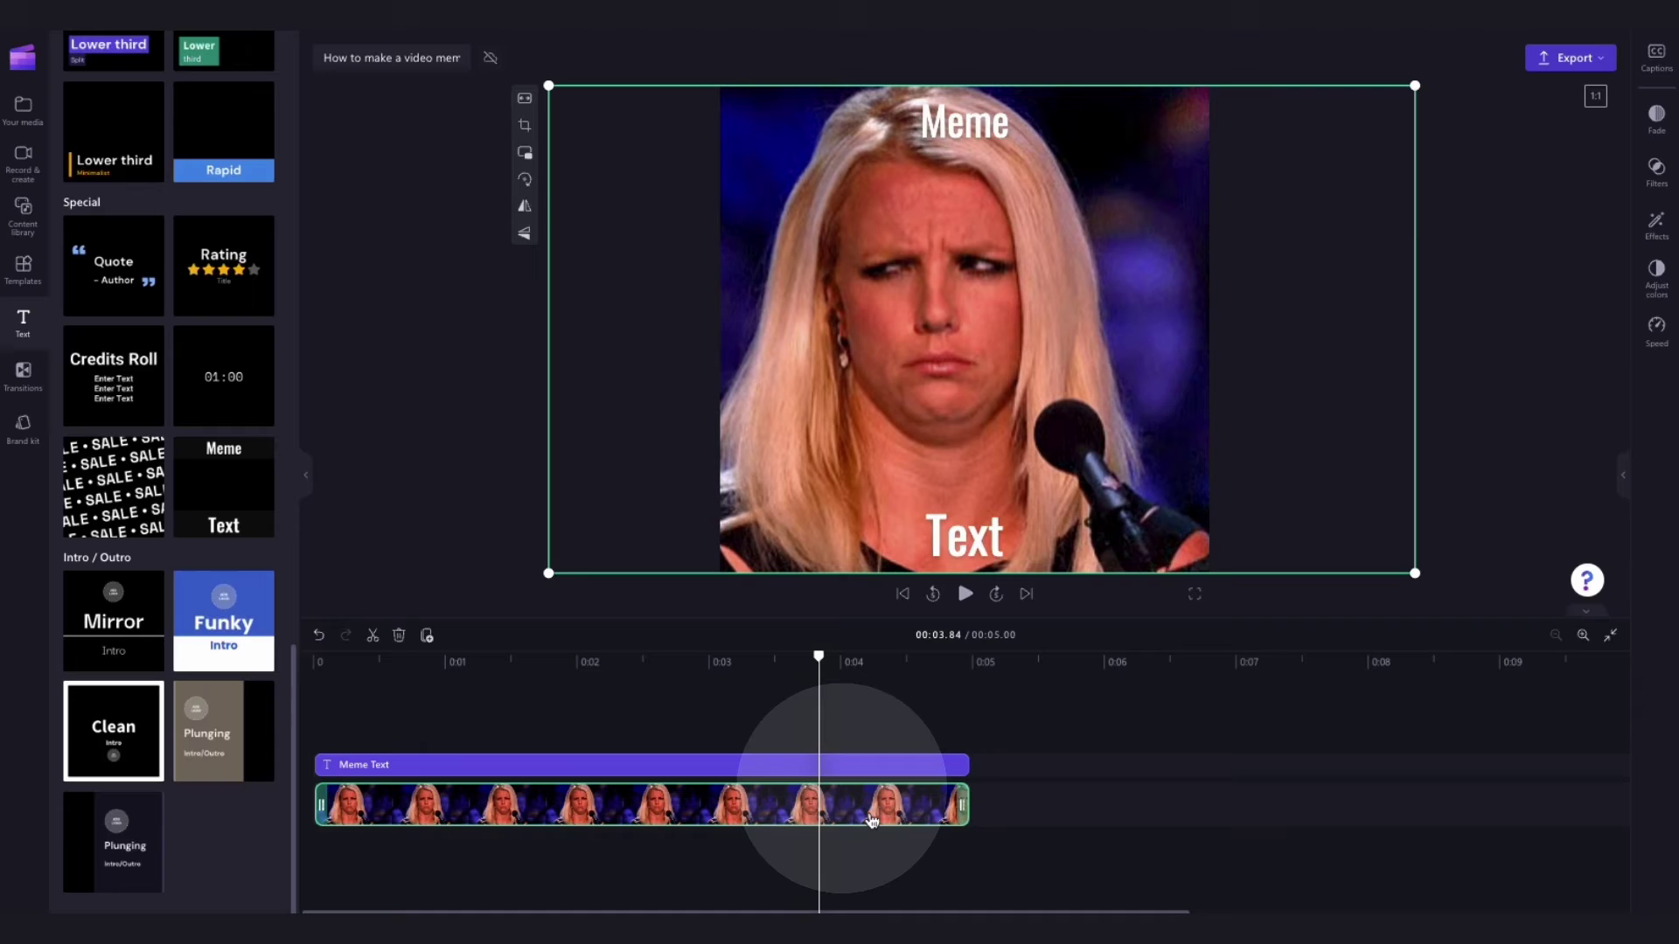
left_click_drag(1417, 85, 1189, 215)
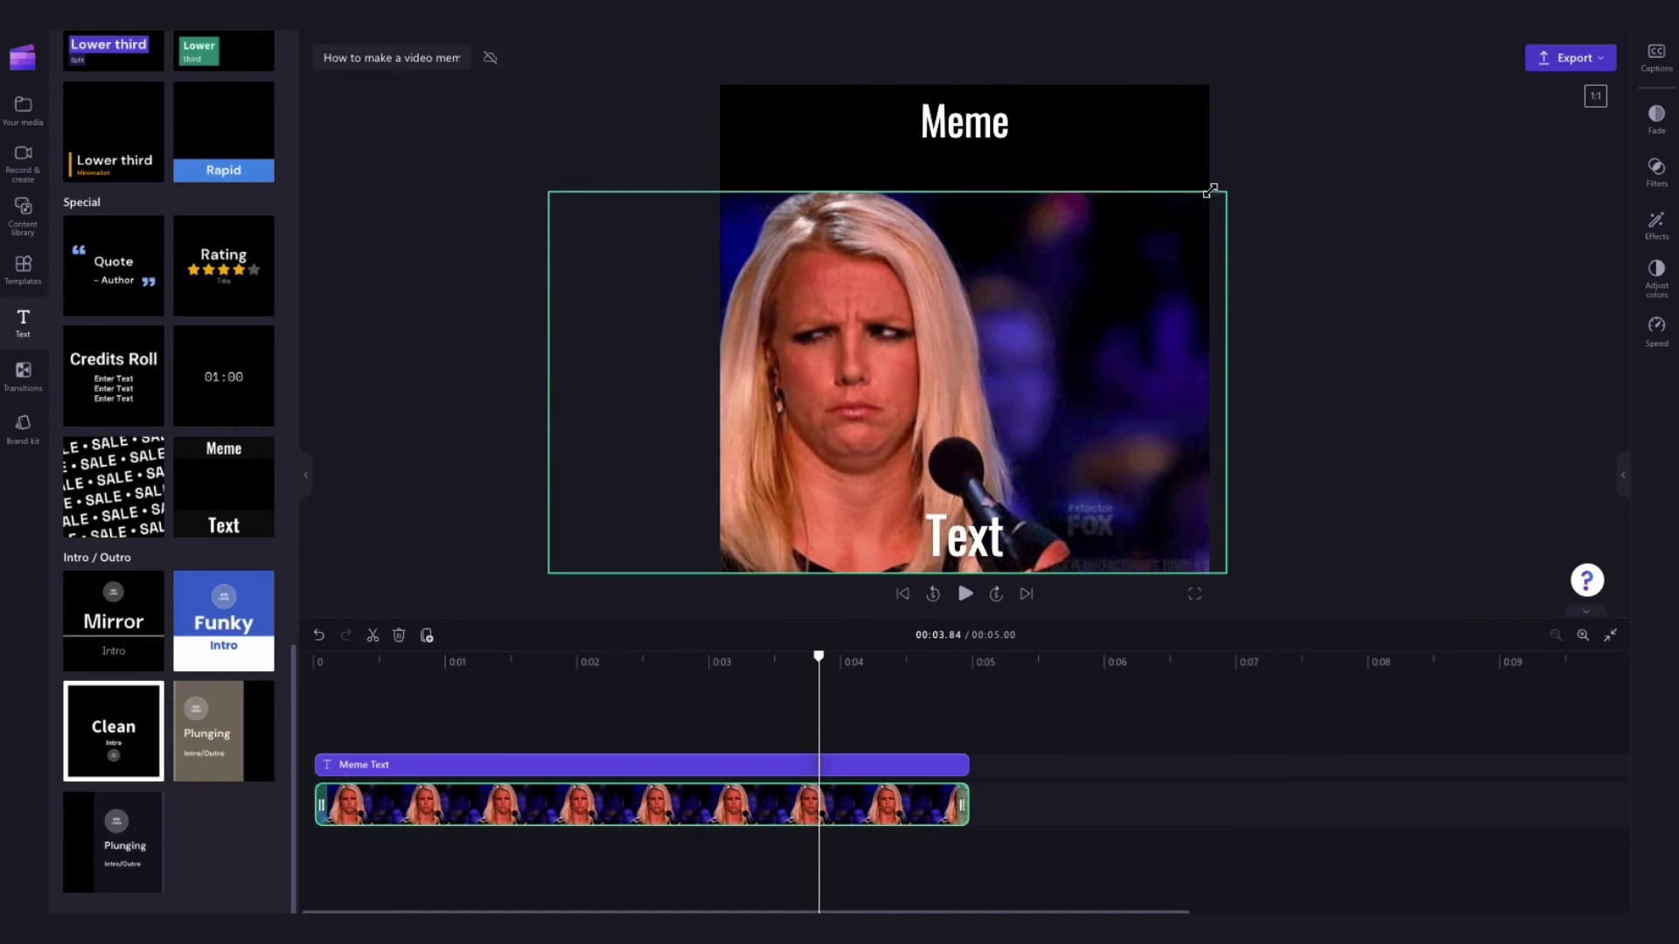
mouse_move(822, 344)
left_mouse_down()
mouse_move(945, 278)
mouse_move(1010, 291)
left_mouse_up()
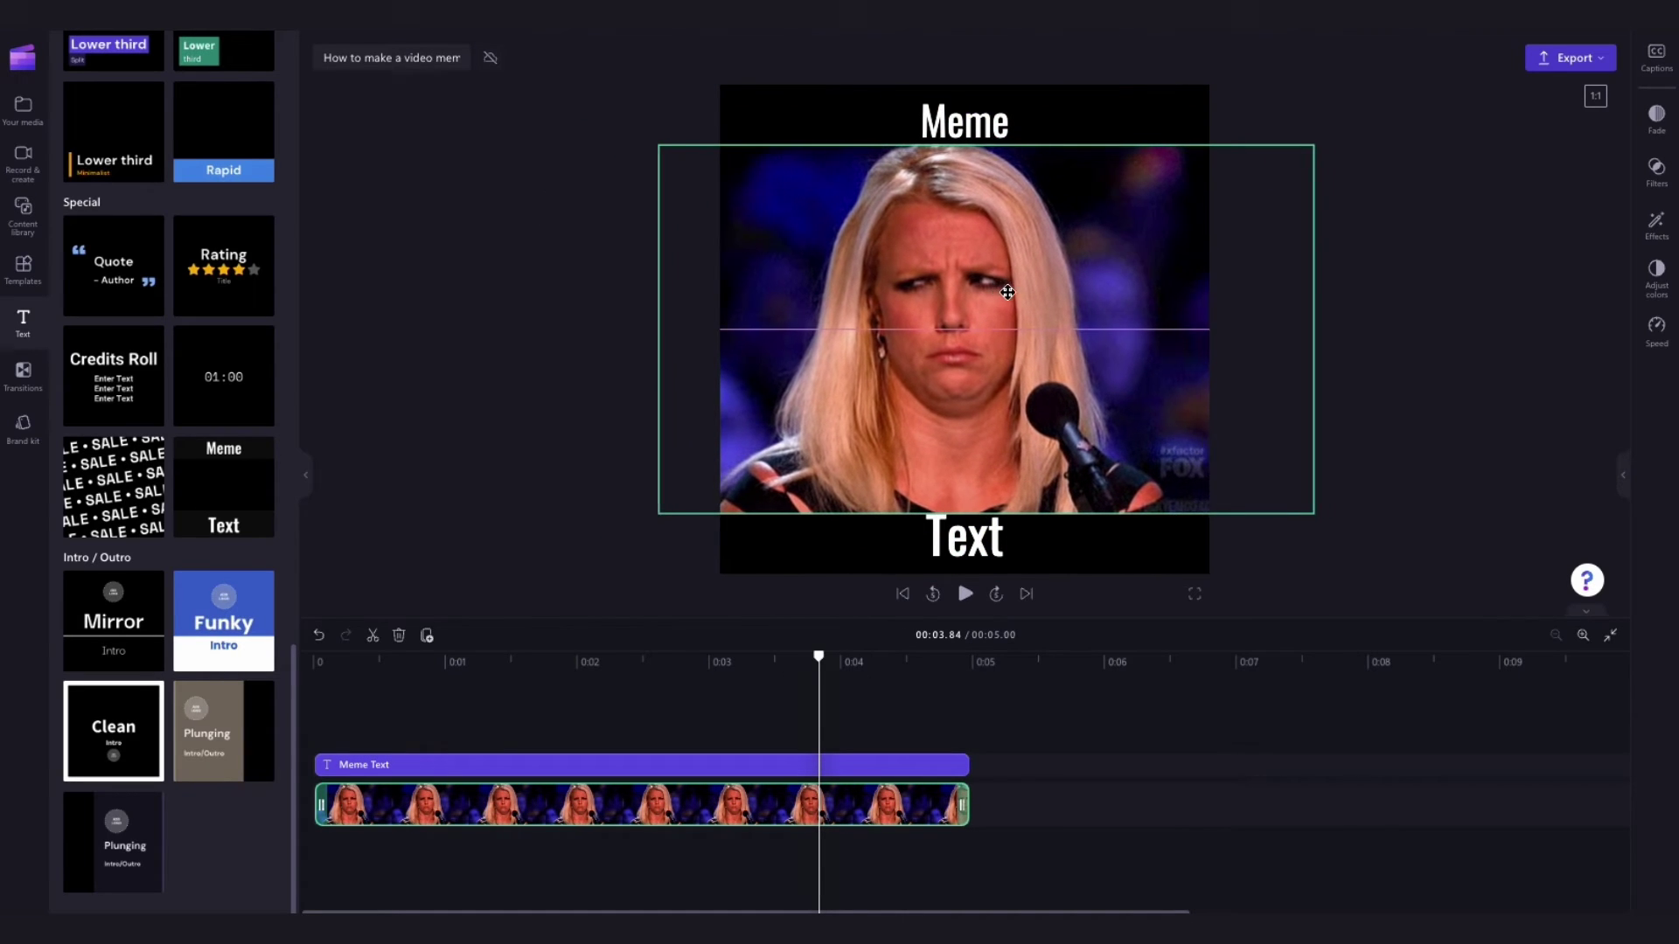
left_click(906, 598)
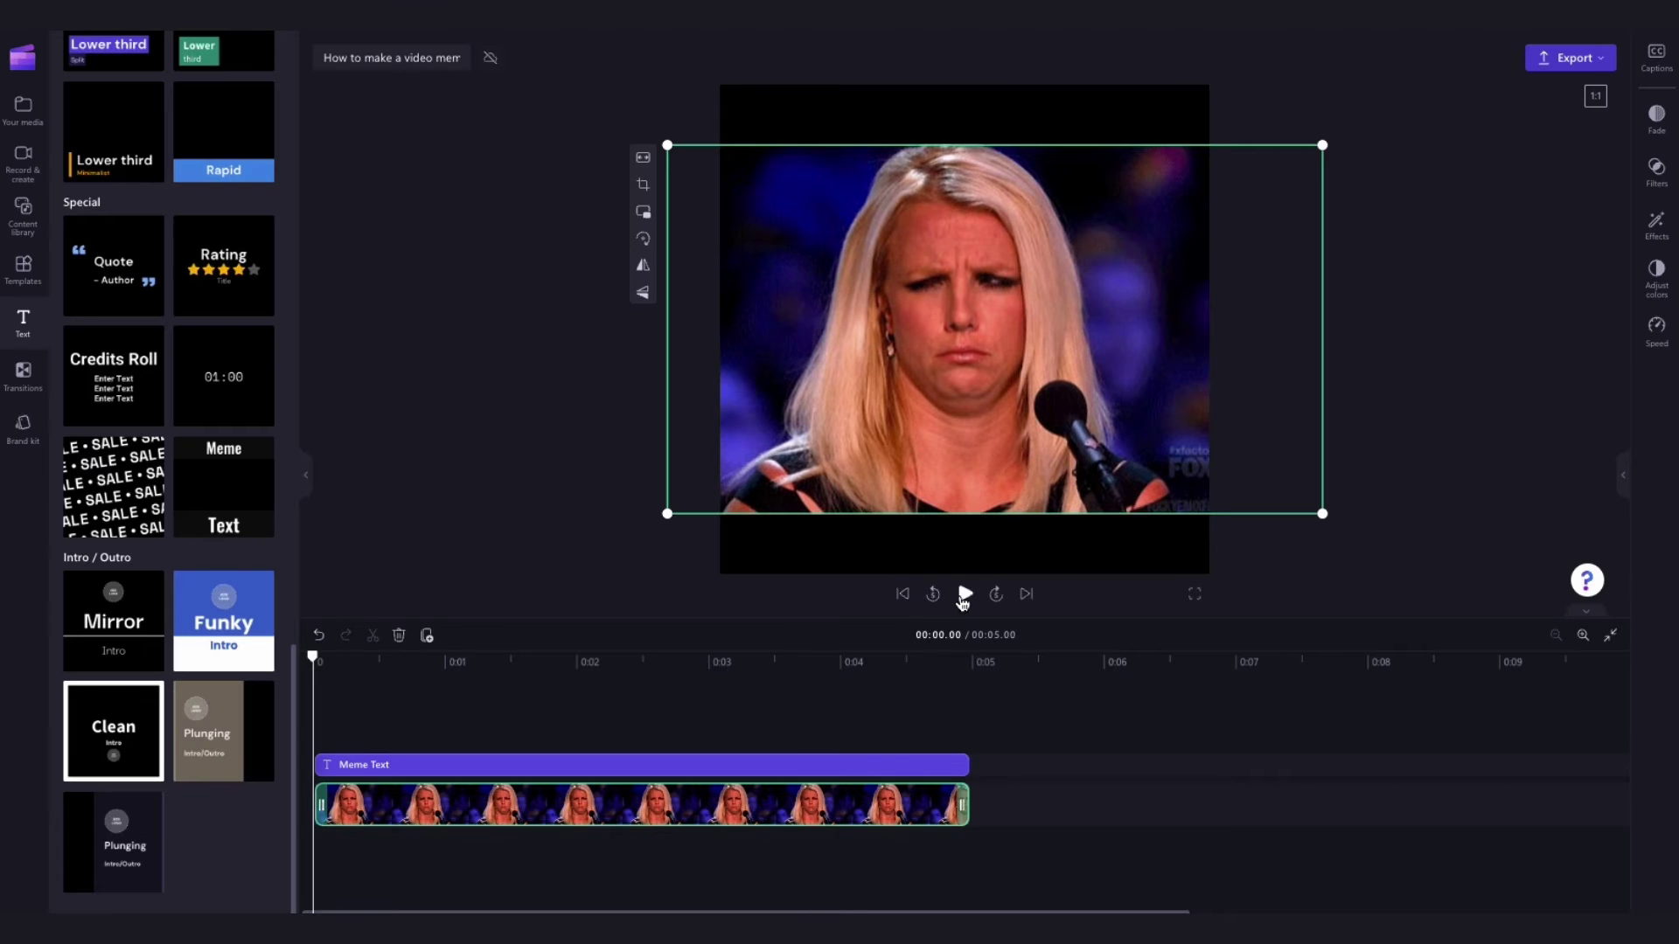
left_click(965, 594)
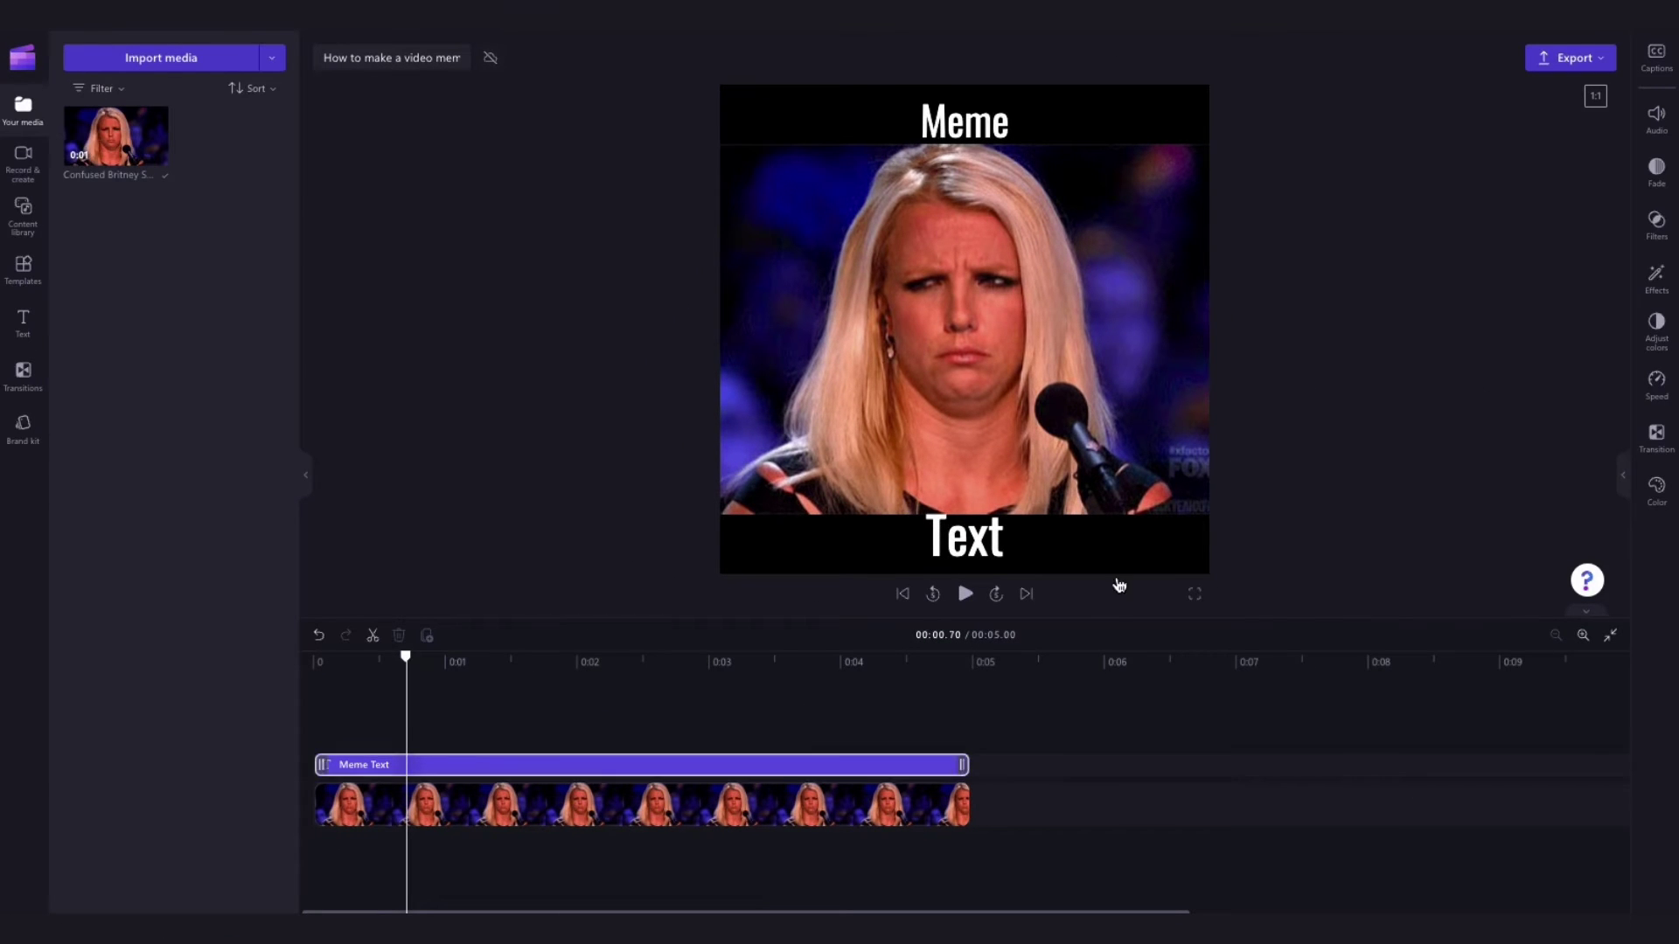
- Replace the caption text with 'WHEN SOMEONE LIKES YOUR POST' over 'FROM 5 YEARS AGO'
left_click(861, 767)
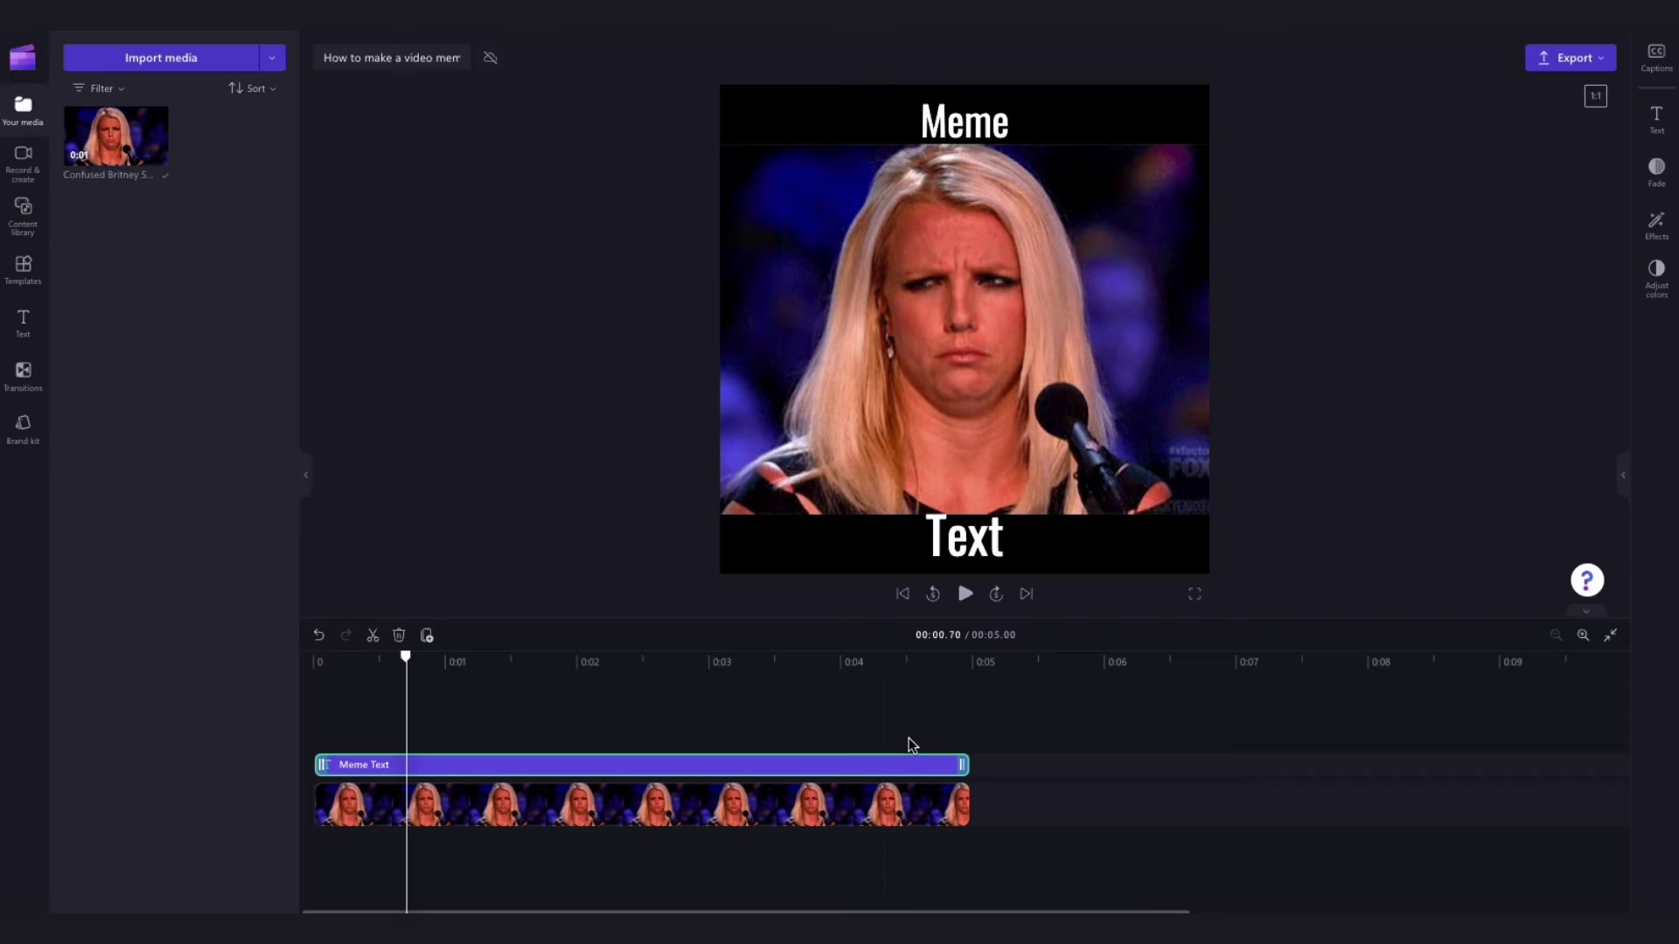
left_click(1657, 118)
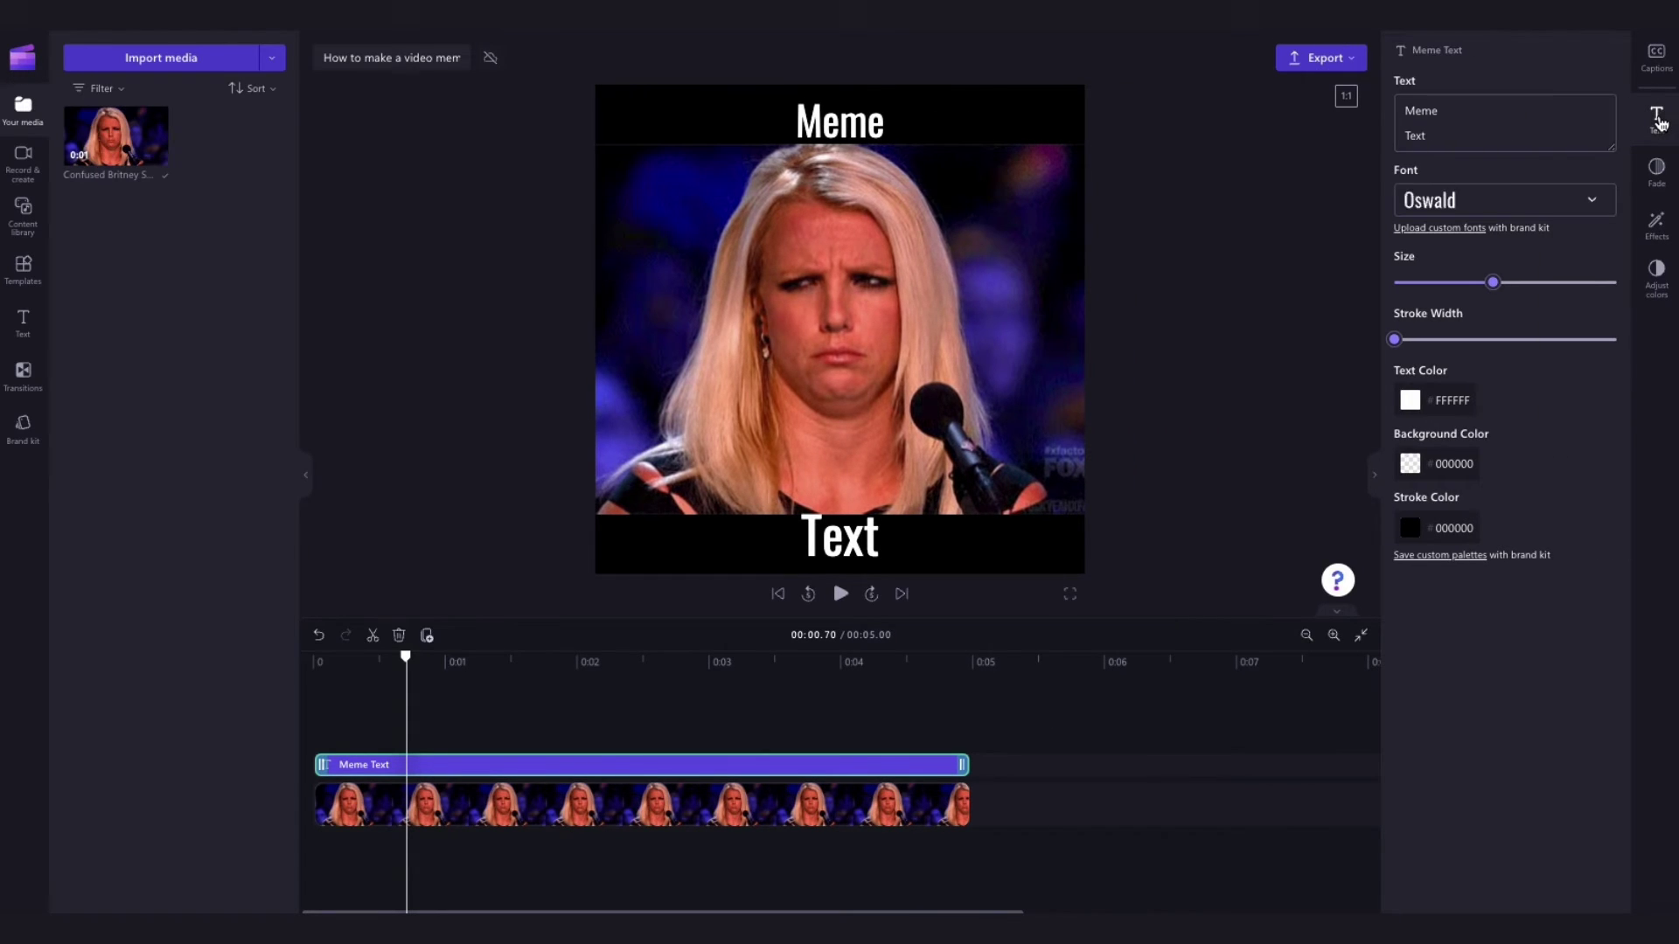
left_click(1465, 102)
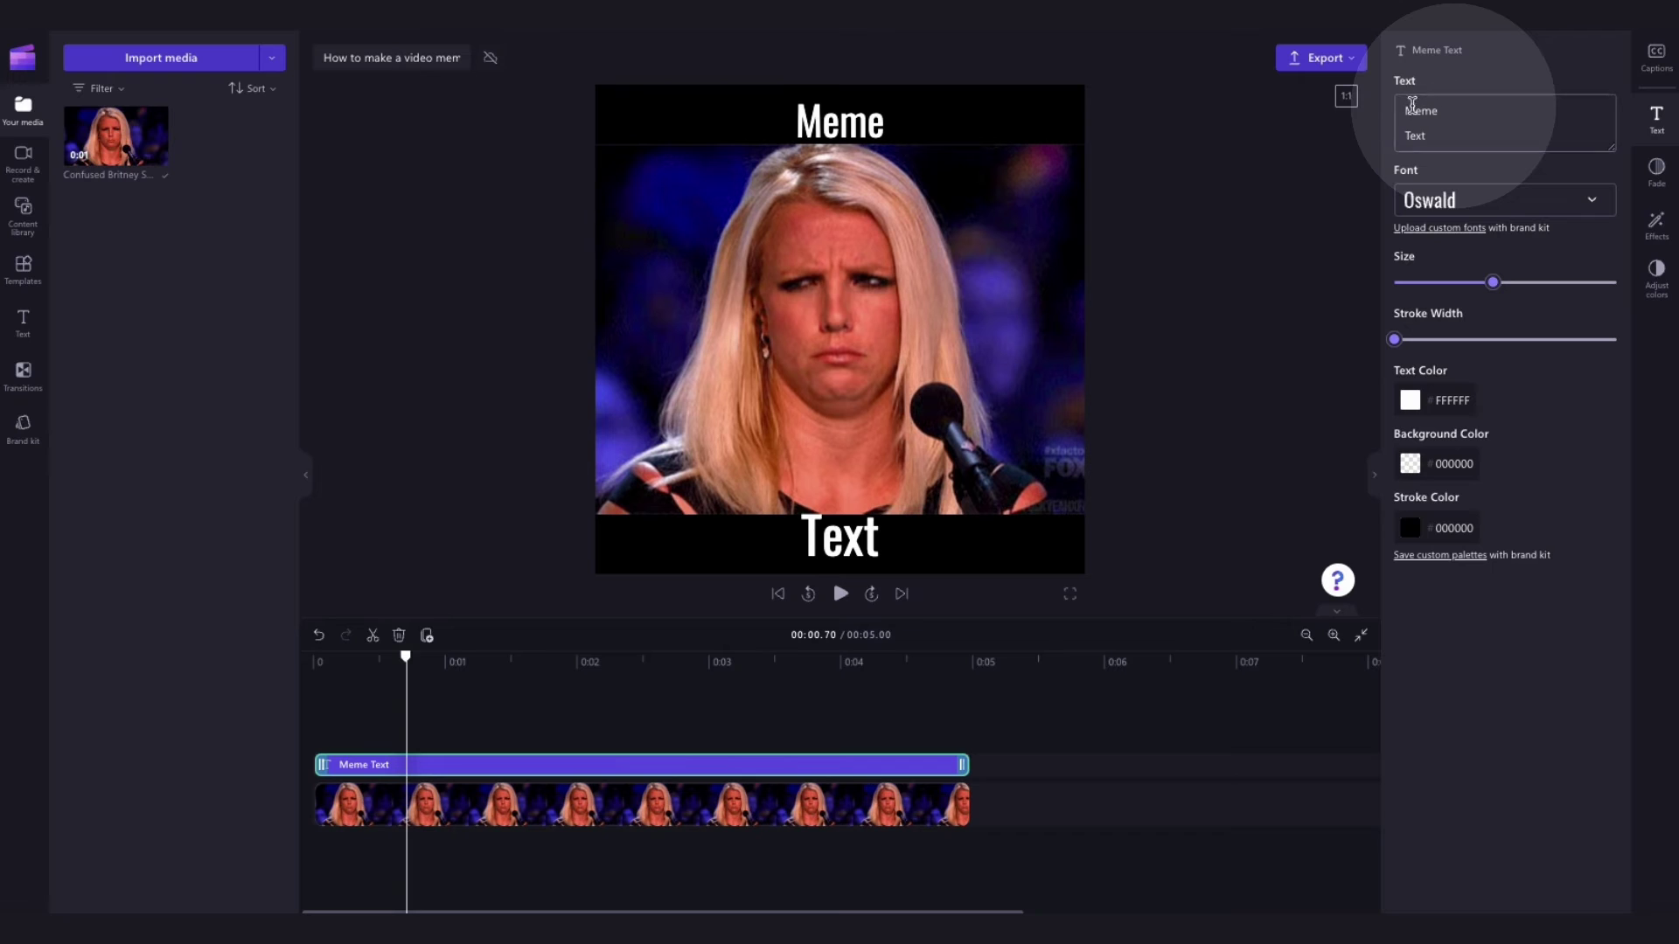
left_click(1436, 135)
key("ctrl+a")
type("W")
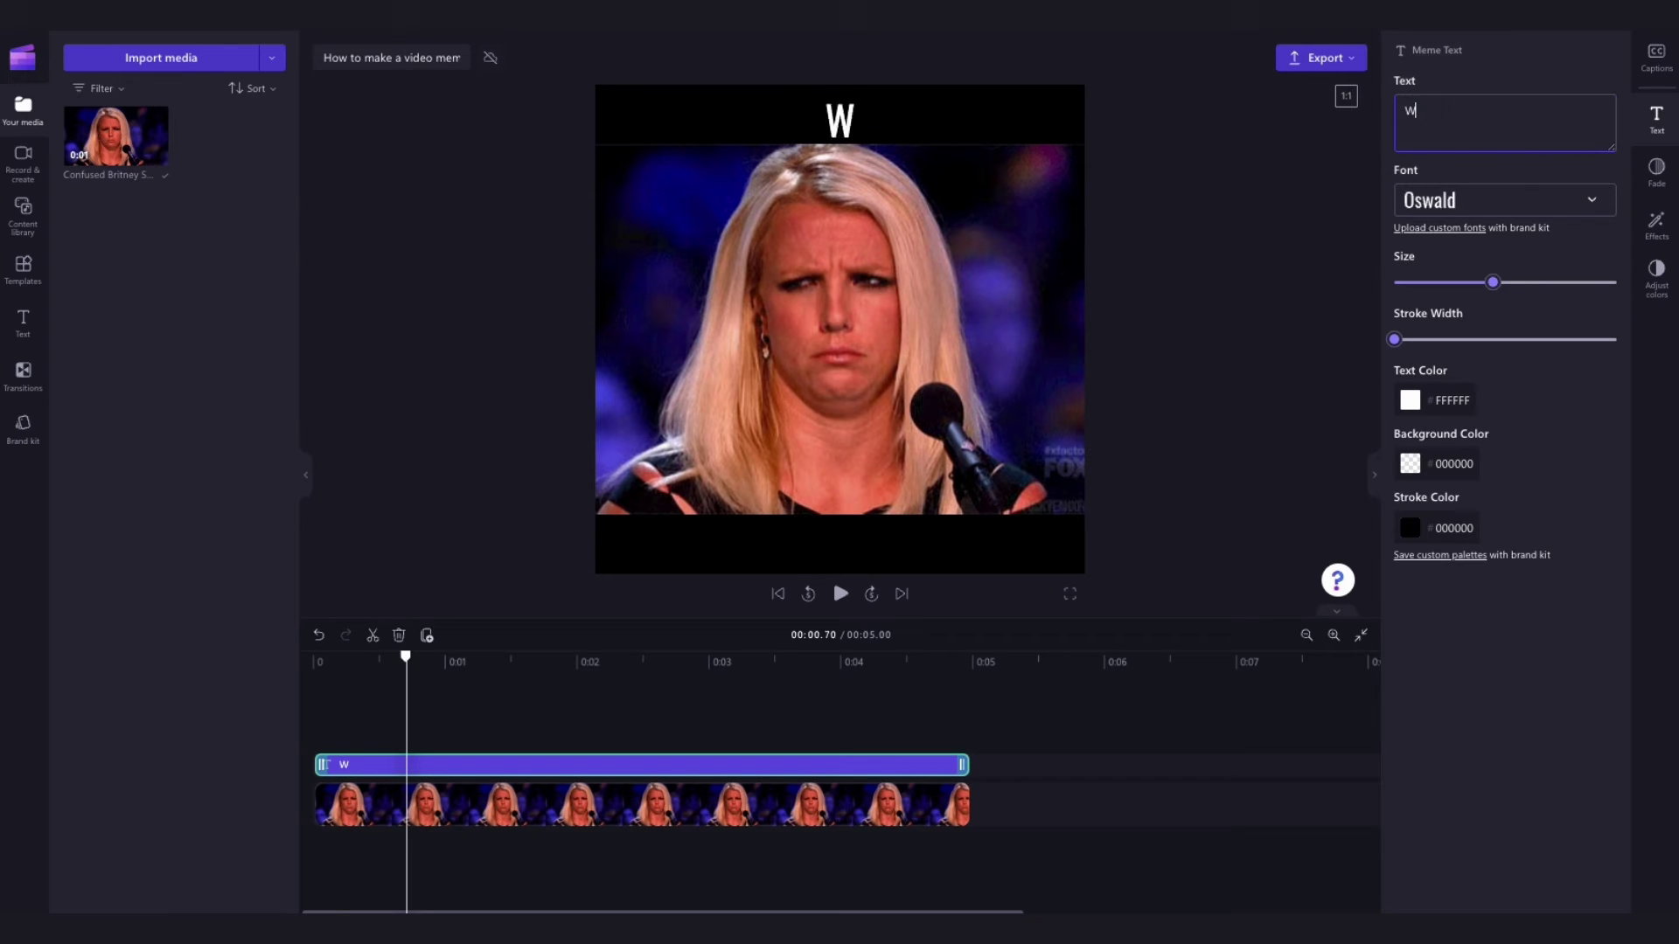
type("HEN SOMEONE LIKES")
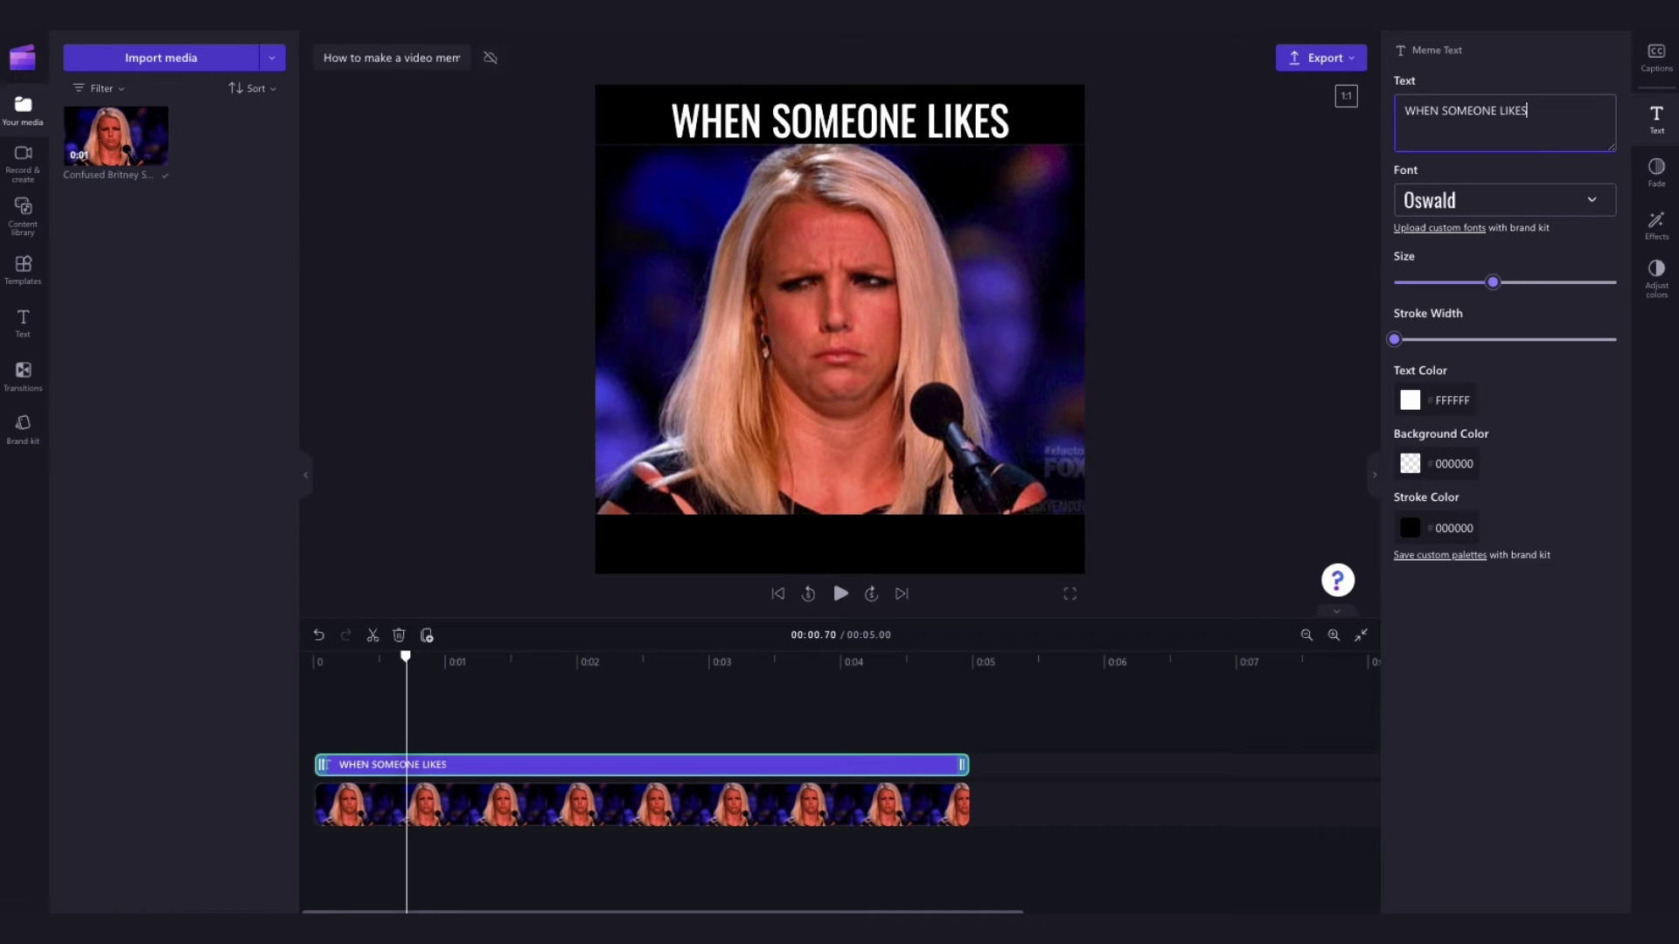
type(" YOUR POST")
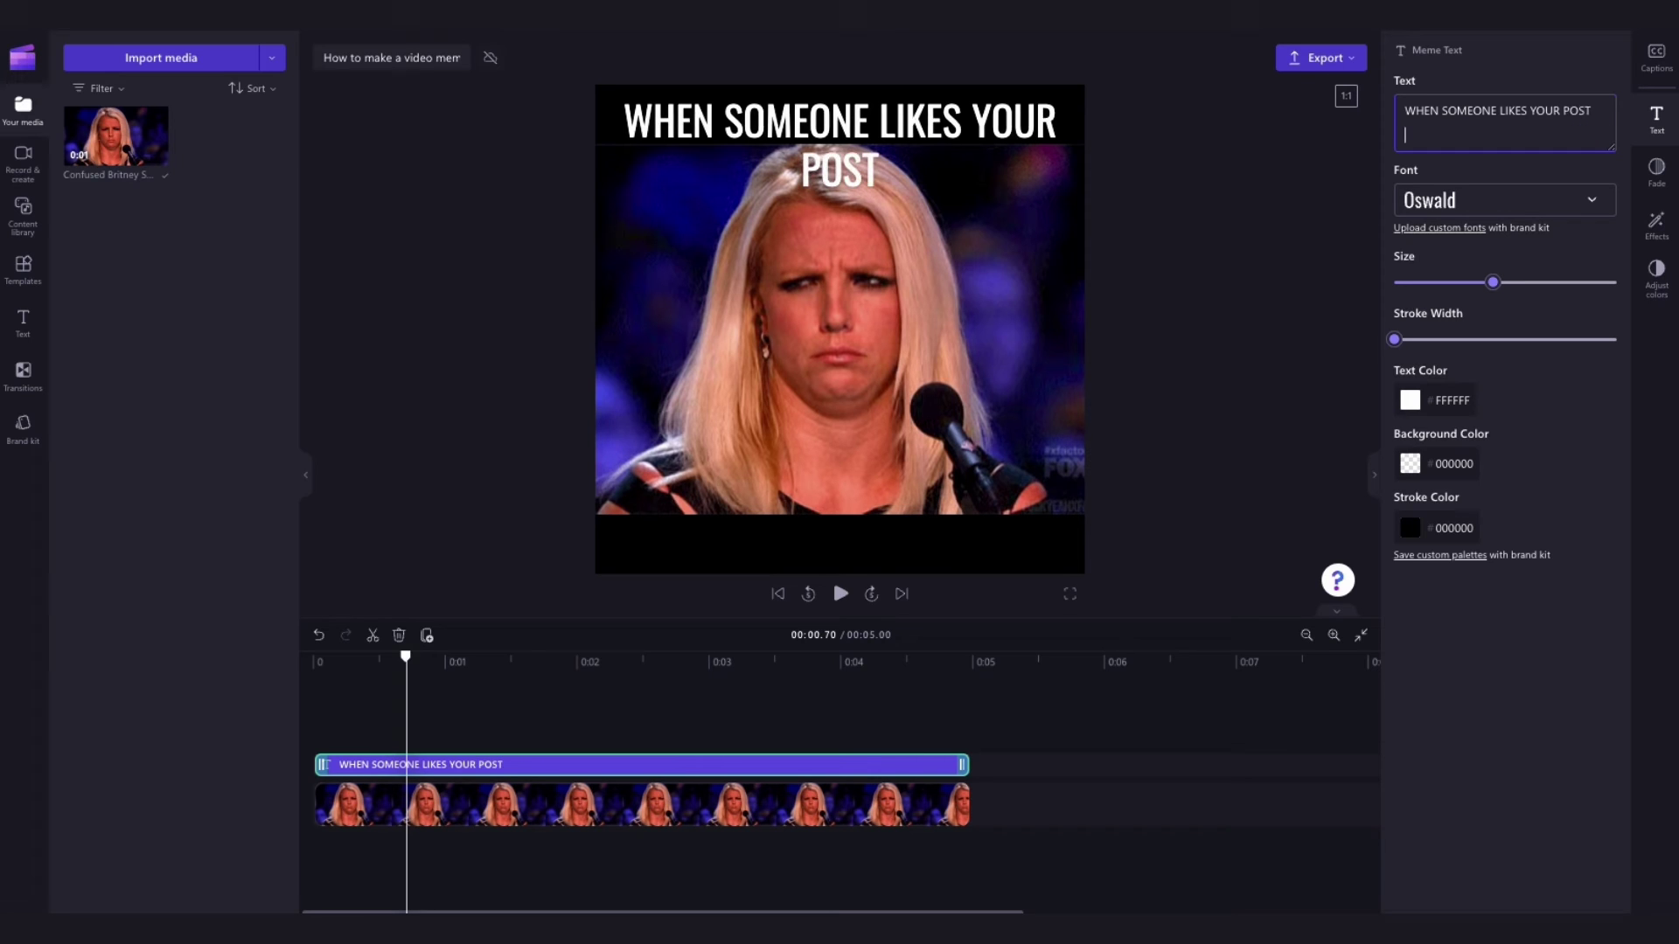
key("Return")
type("FROM 5 YEARS AGO")
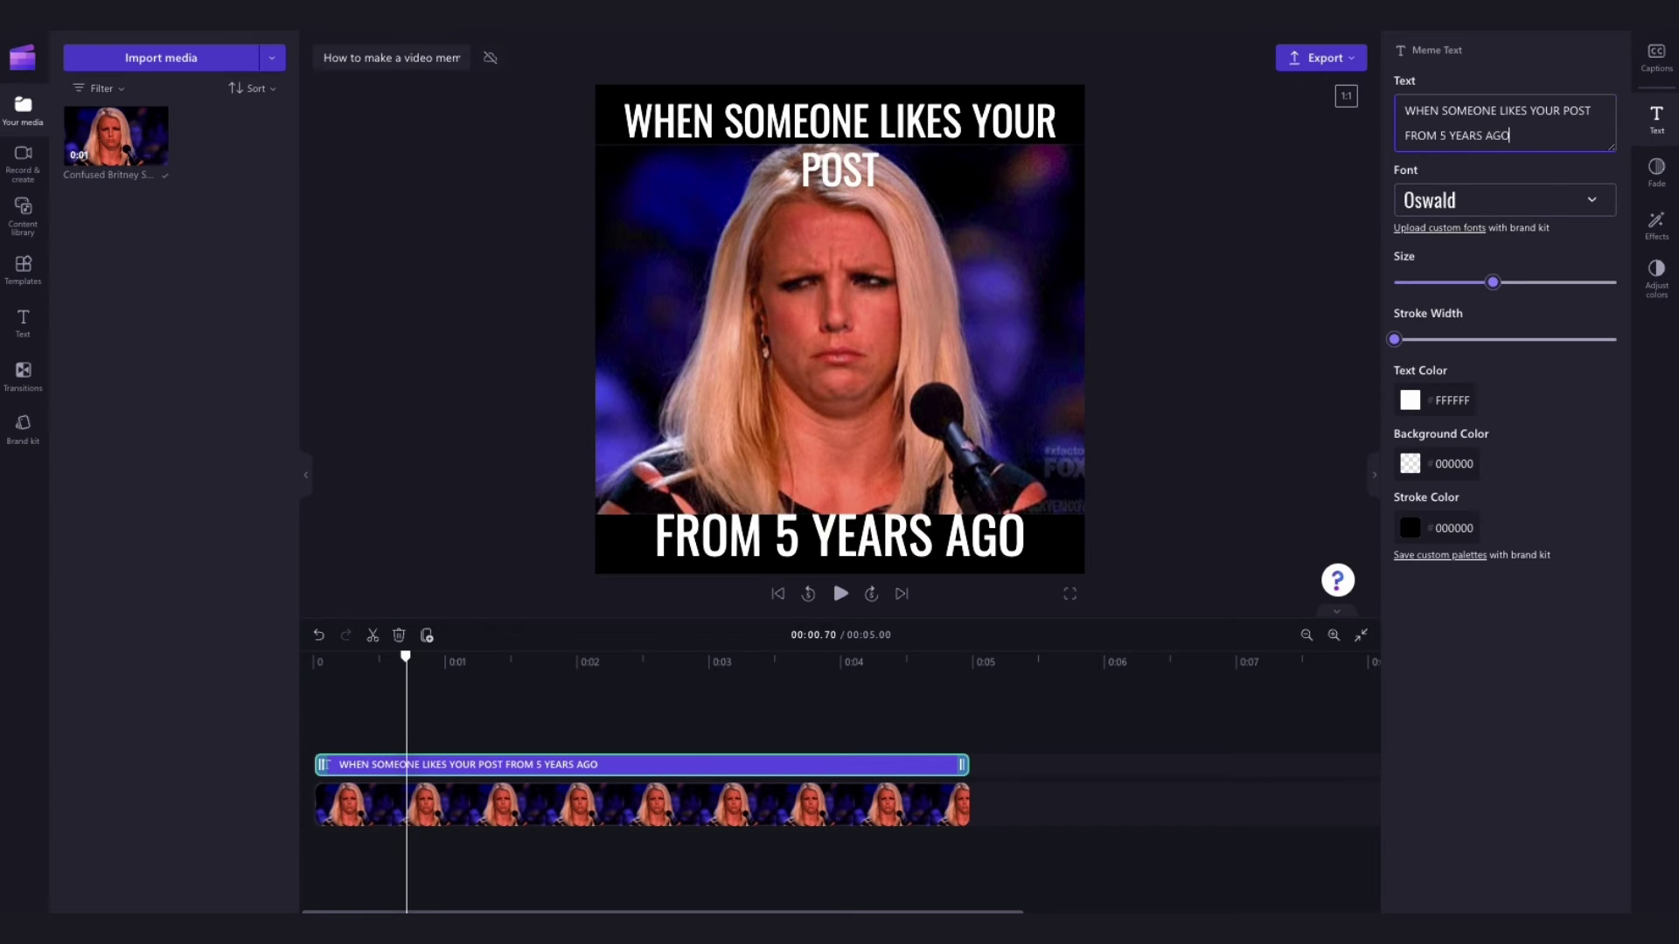
- Try Montserrat, Bebas Neue and Erica One as the caption font
left_click(1477, 202)
scroll(1499, 453, "down", 3)
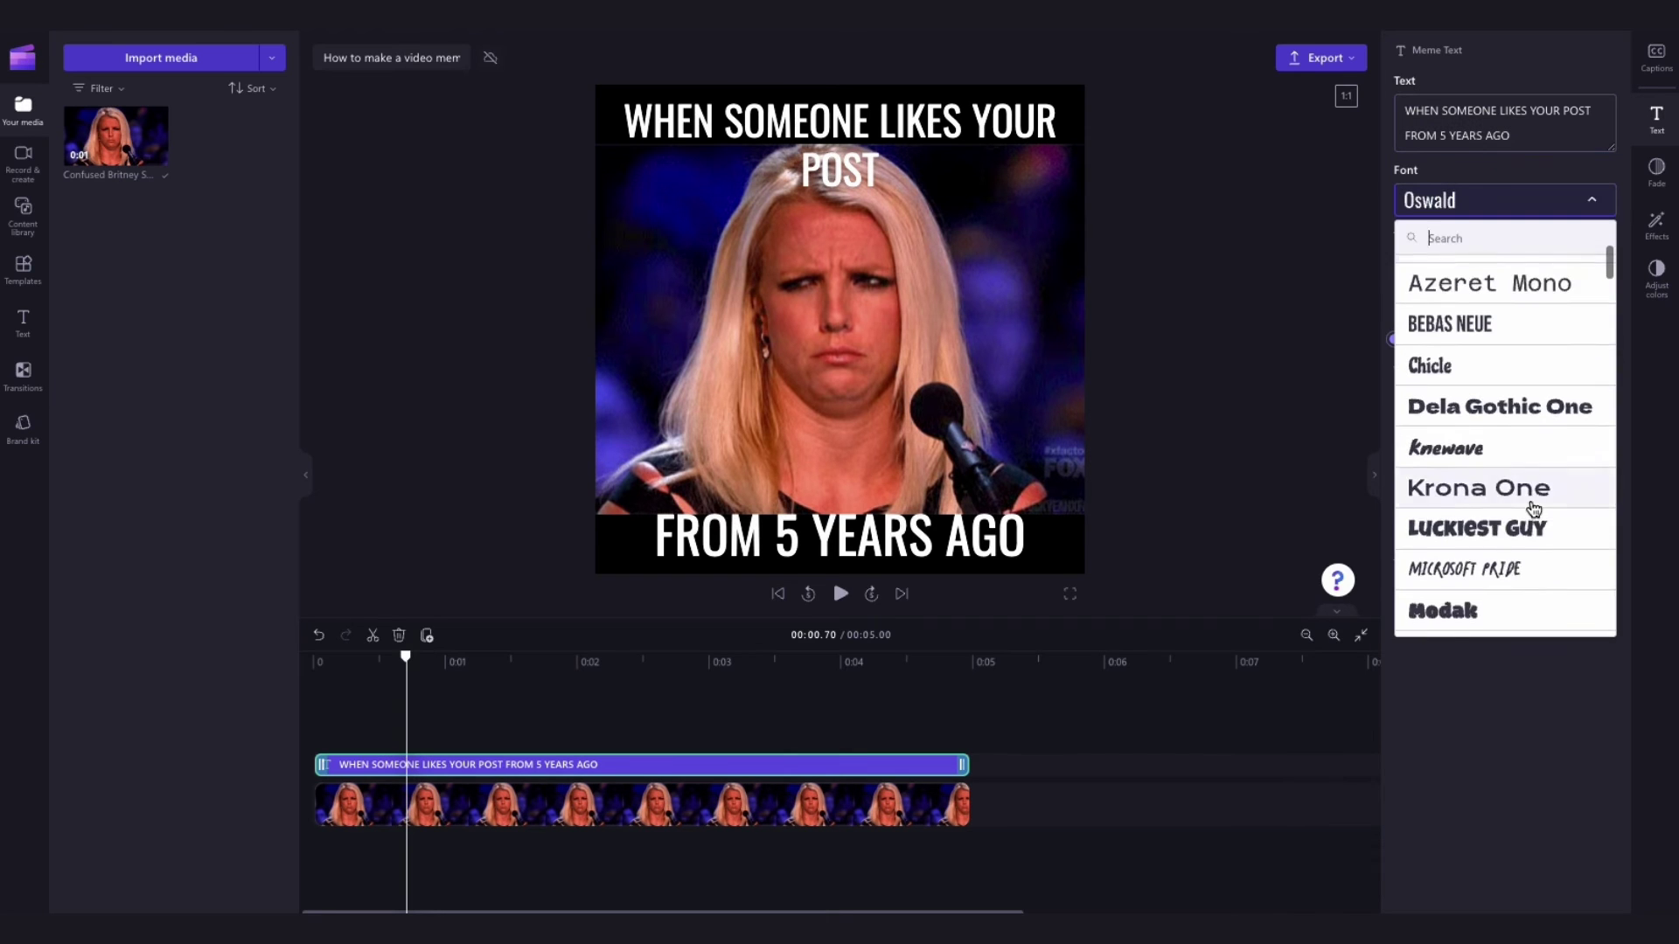
scroll(1529, 498, "down", 3)
left_click(1504, 416)
left_click(1544, 203)
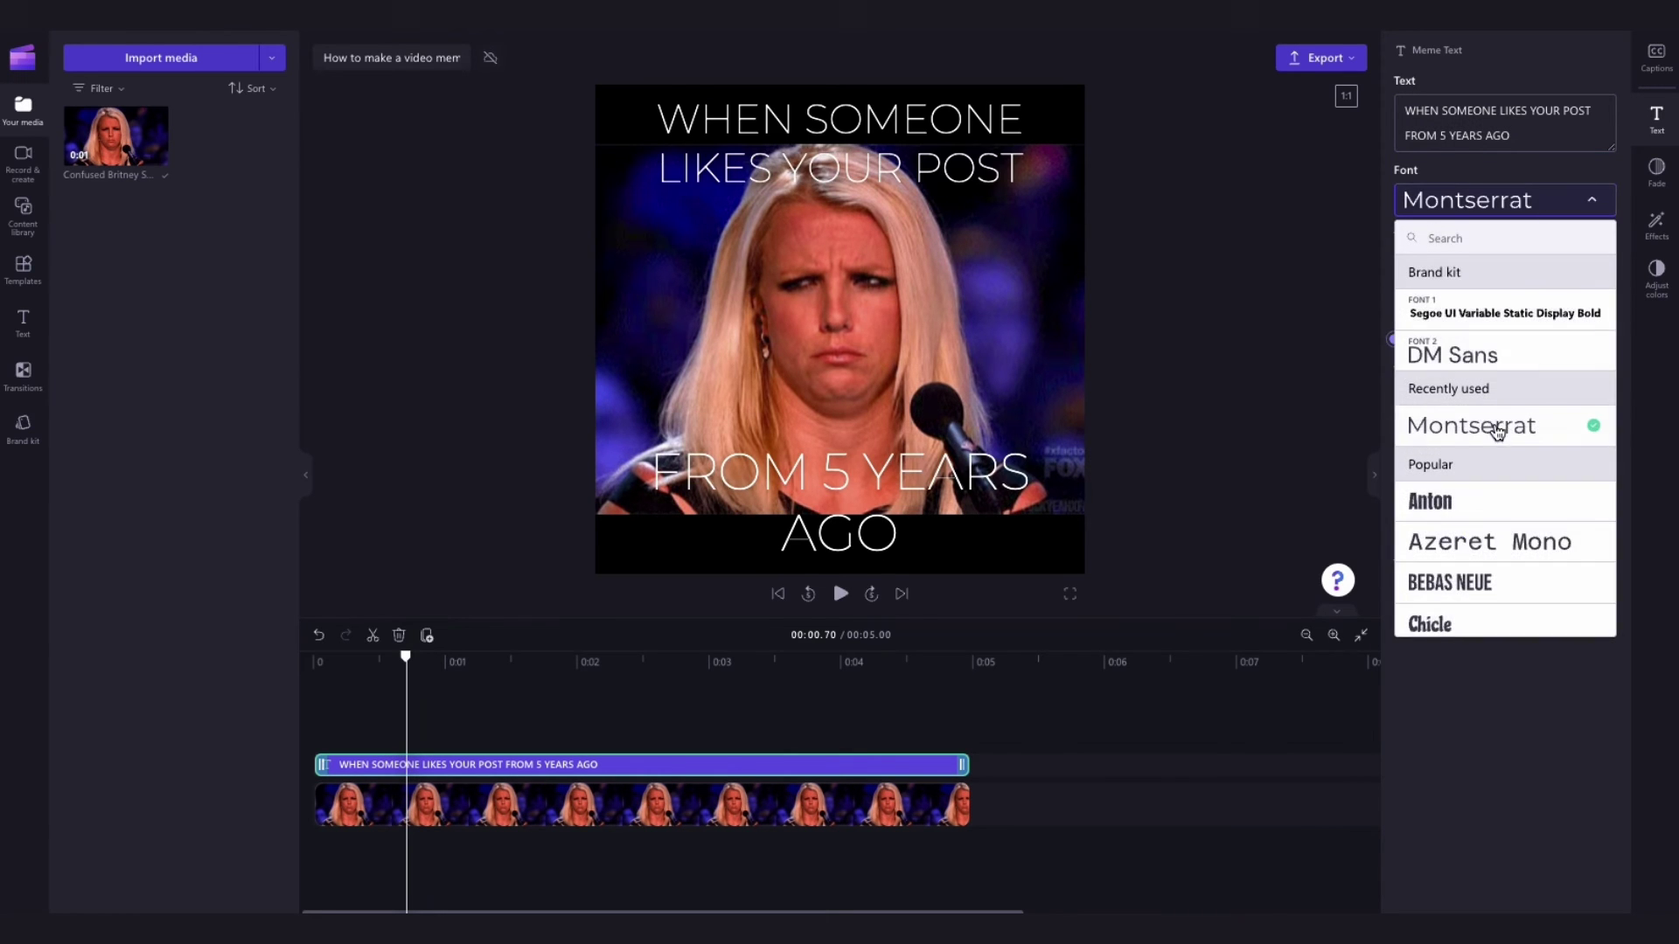
scroll(1495, 431, "down", 2)
left_click(1498, 378)
left_click(1470, 212)
scroll(1487, 490, "down", 3)
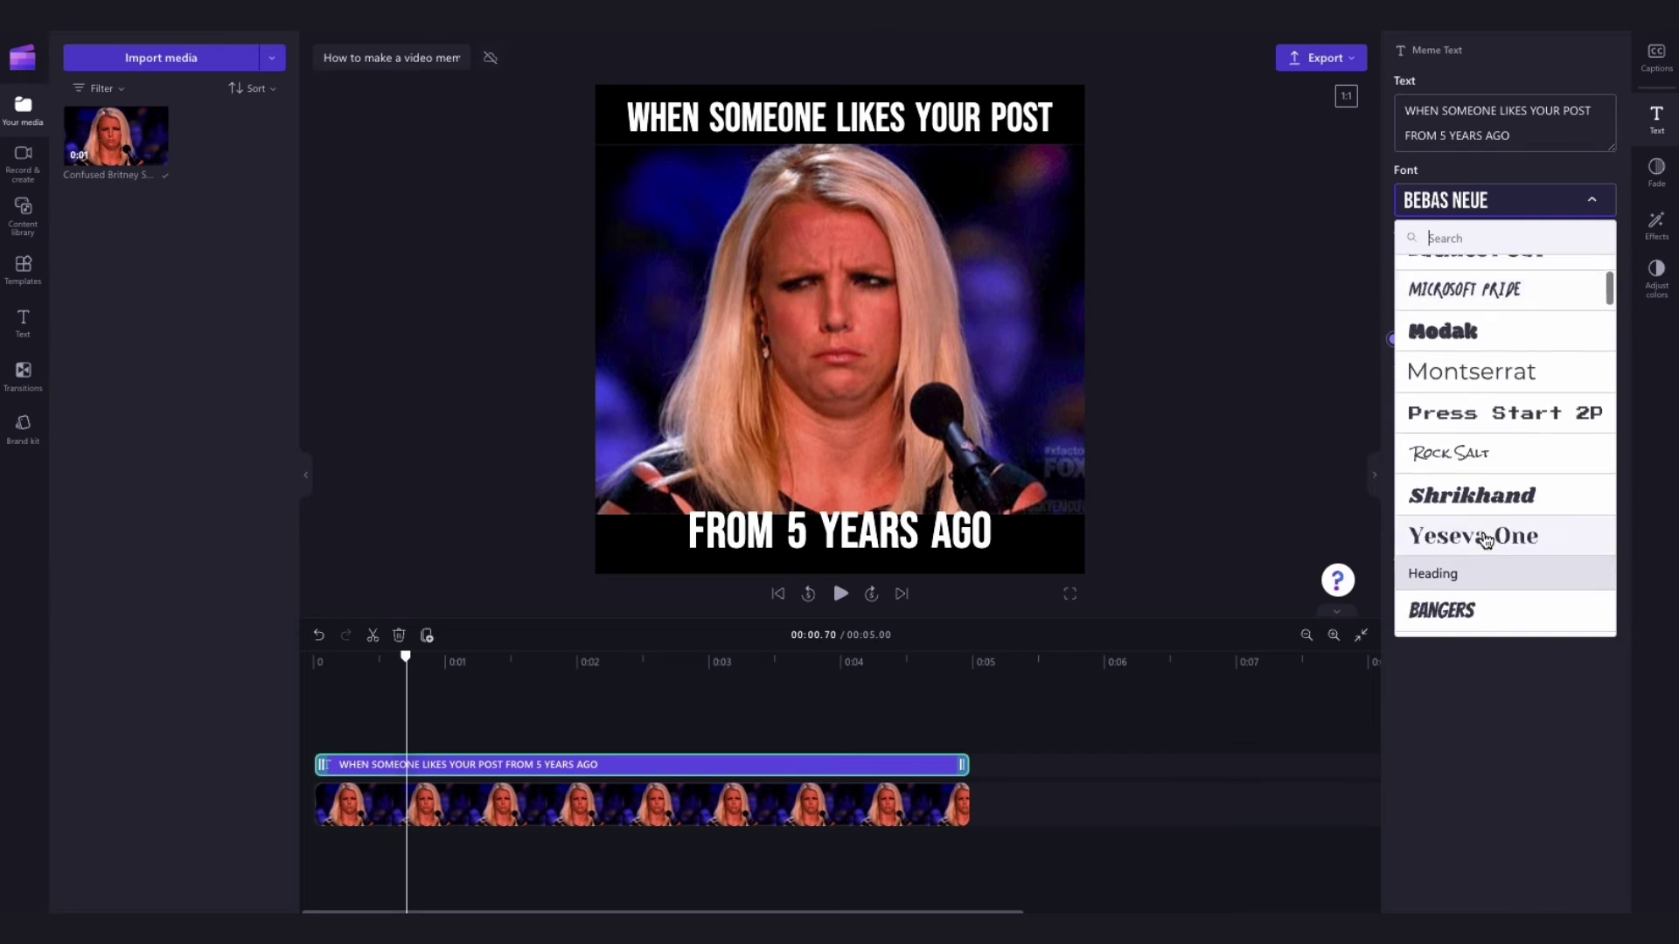
scroll(1484, 525, "down", 2)
left_click(1484, 555)
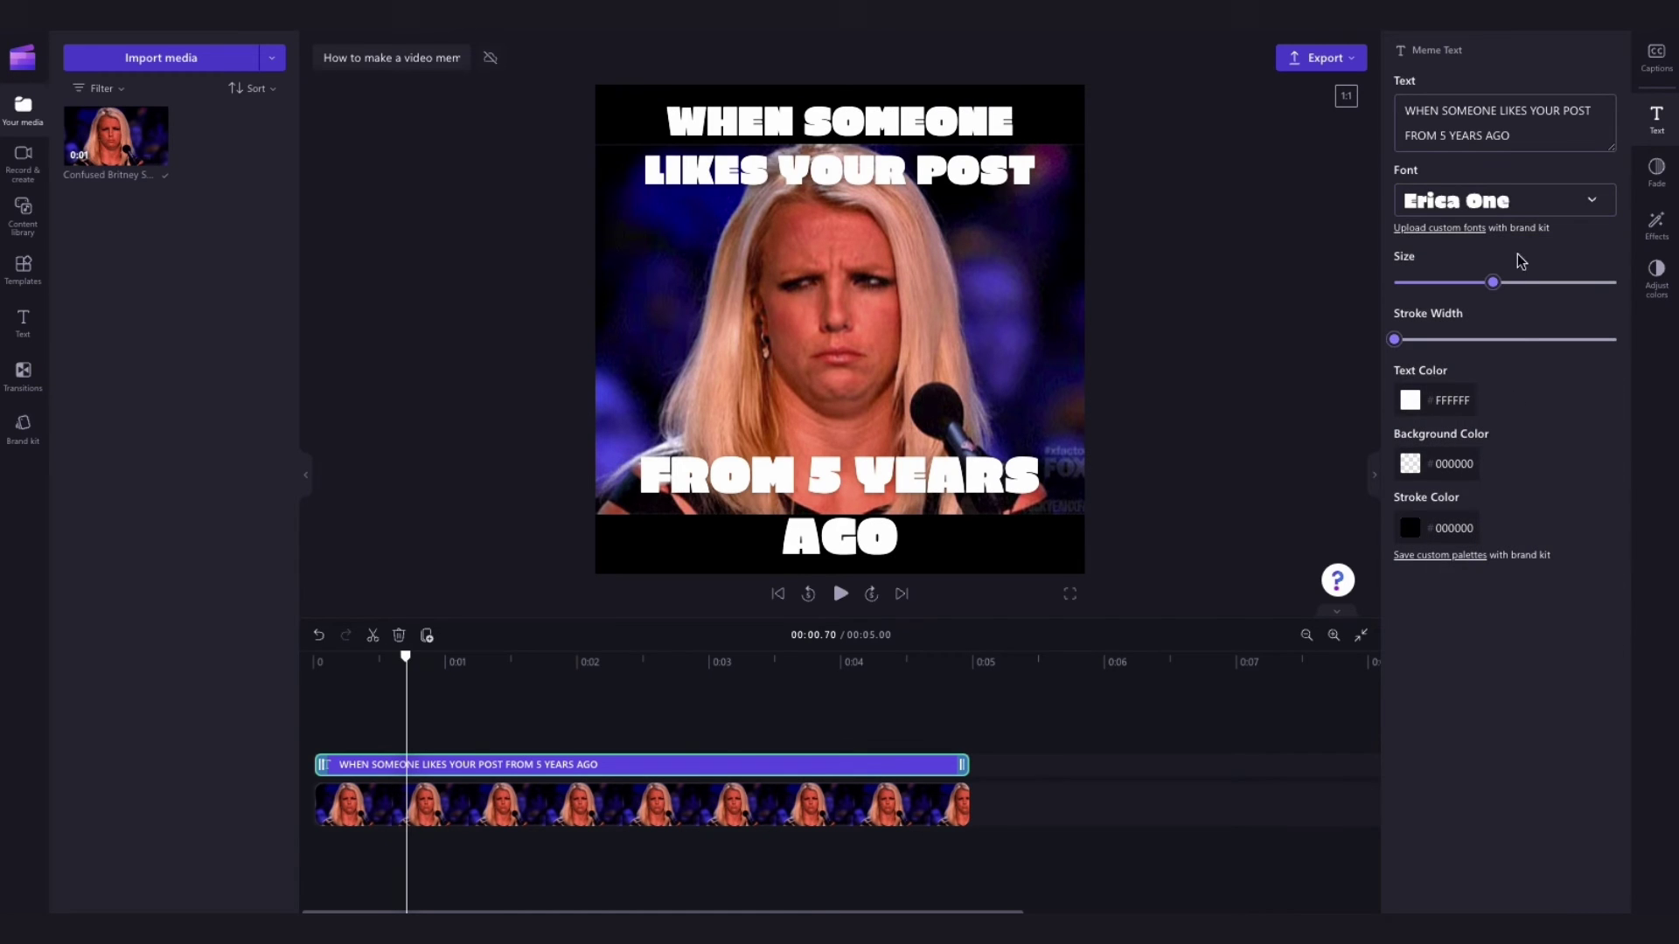
- Set the captions to Bebas Neue, slightly smaller, with a tweaked stroke width
left_click(1516, 213)
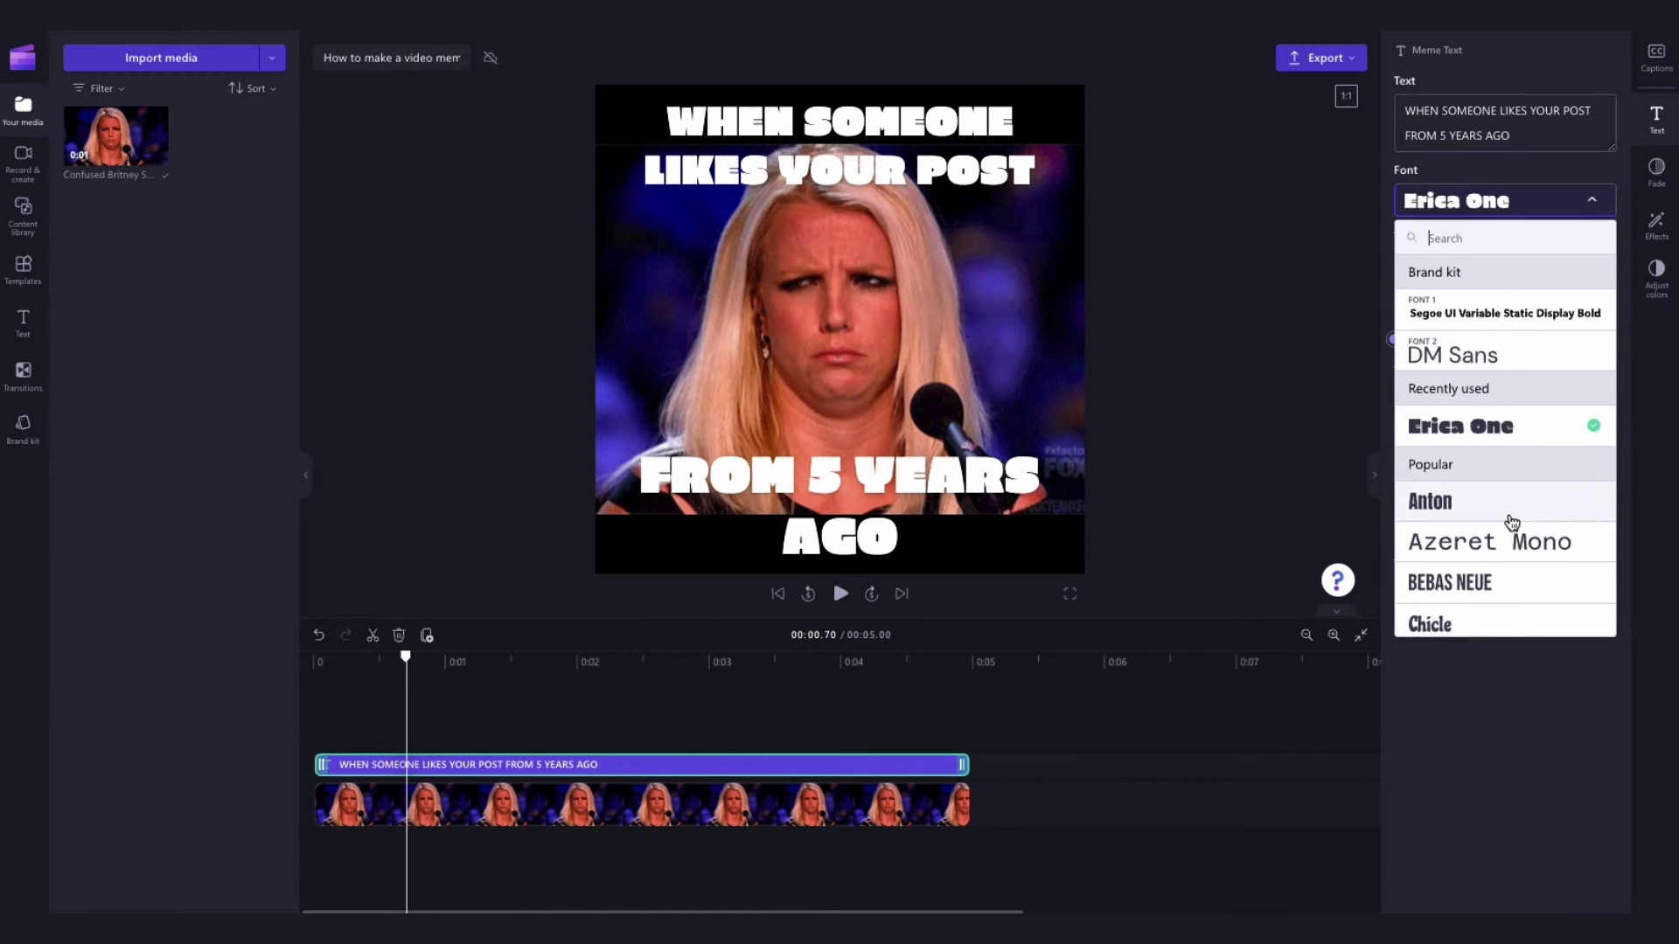
scroll(1507, 522, "down", 2)
left_click(1507, 411)
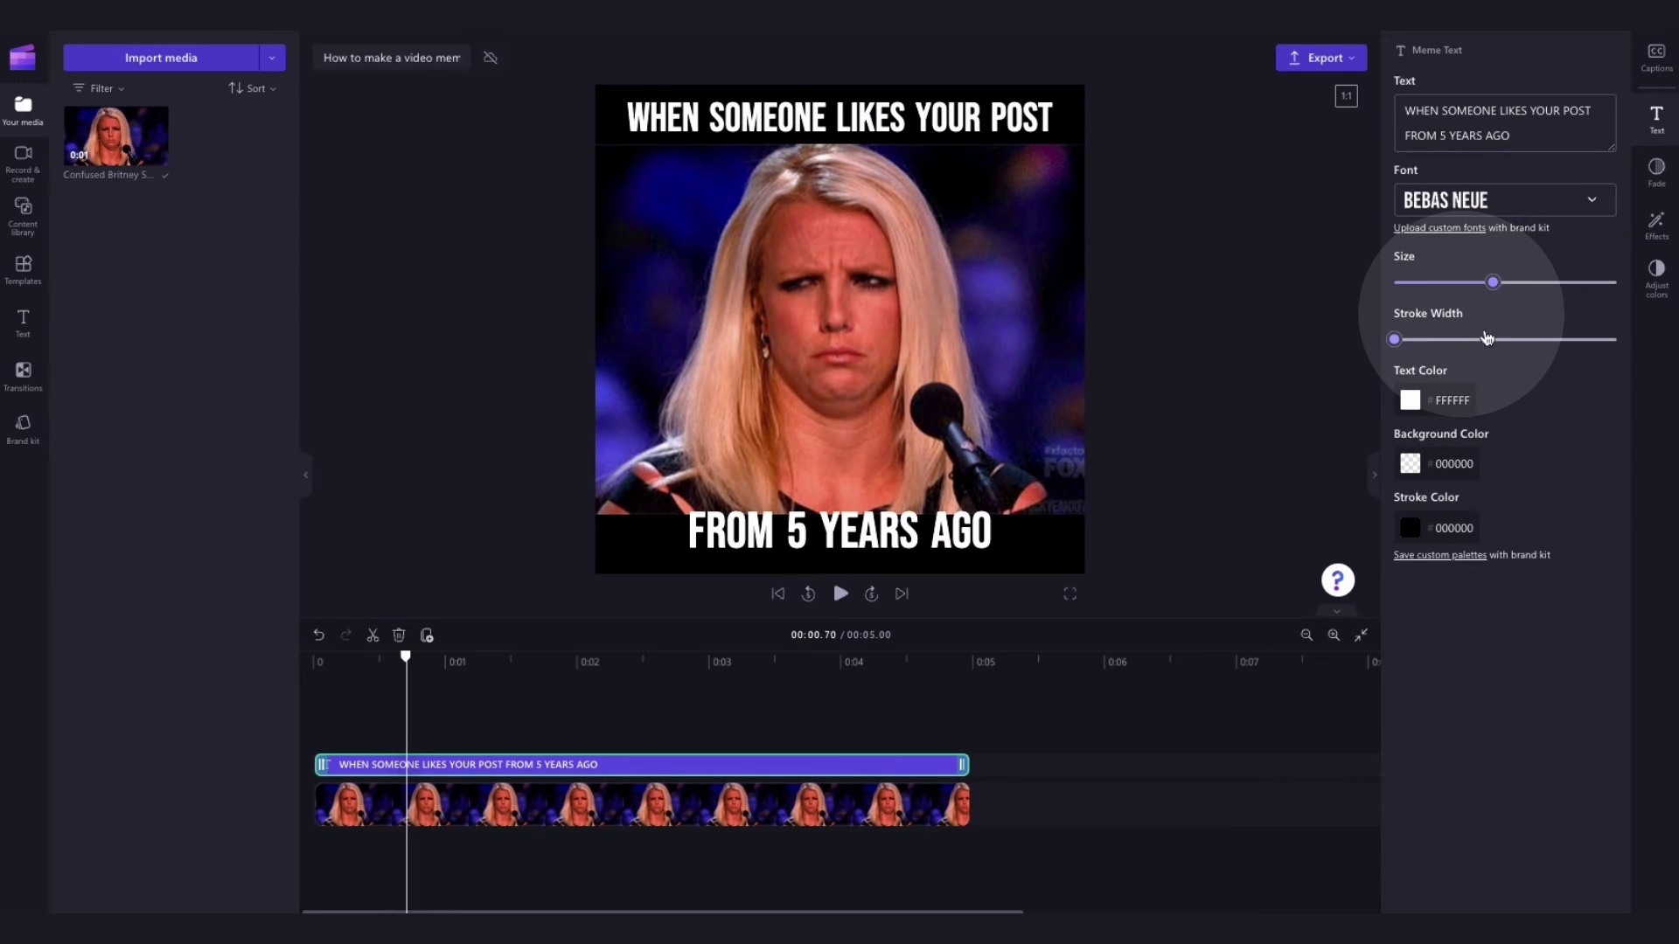
mouse_move(1492, 281)
left_mouse_down()
mouse_move(1542, 282)
mouse_move(1477, 293)
left_mouse_up()
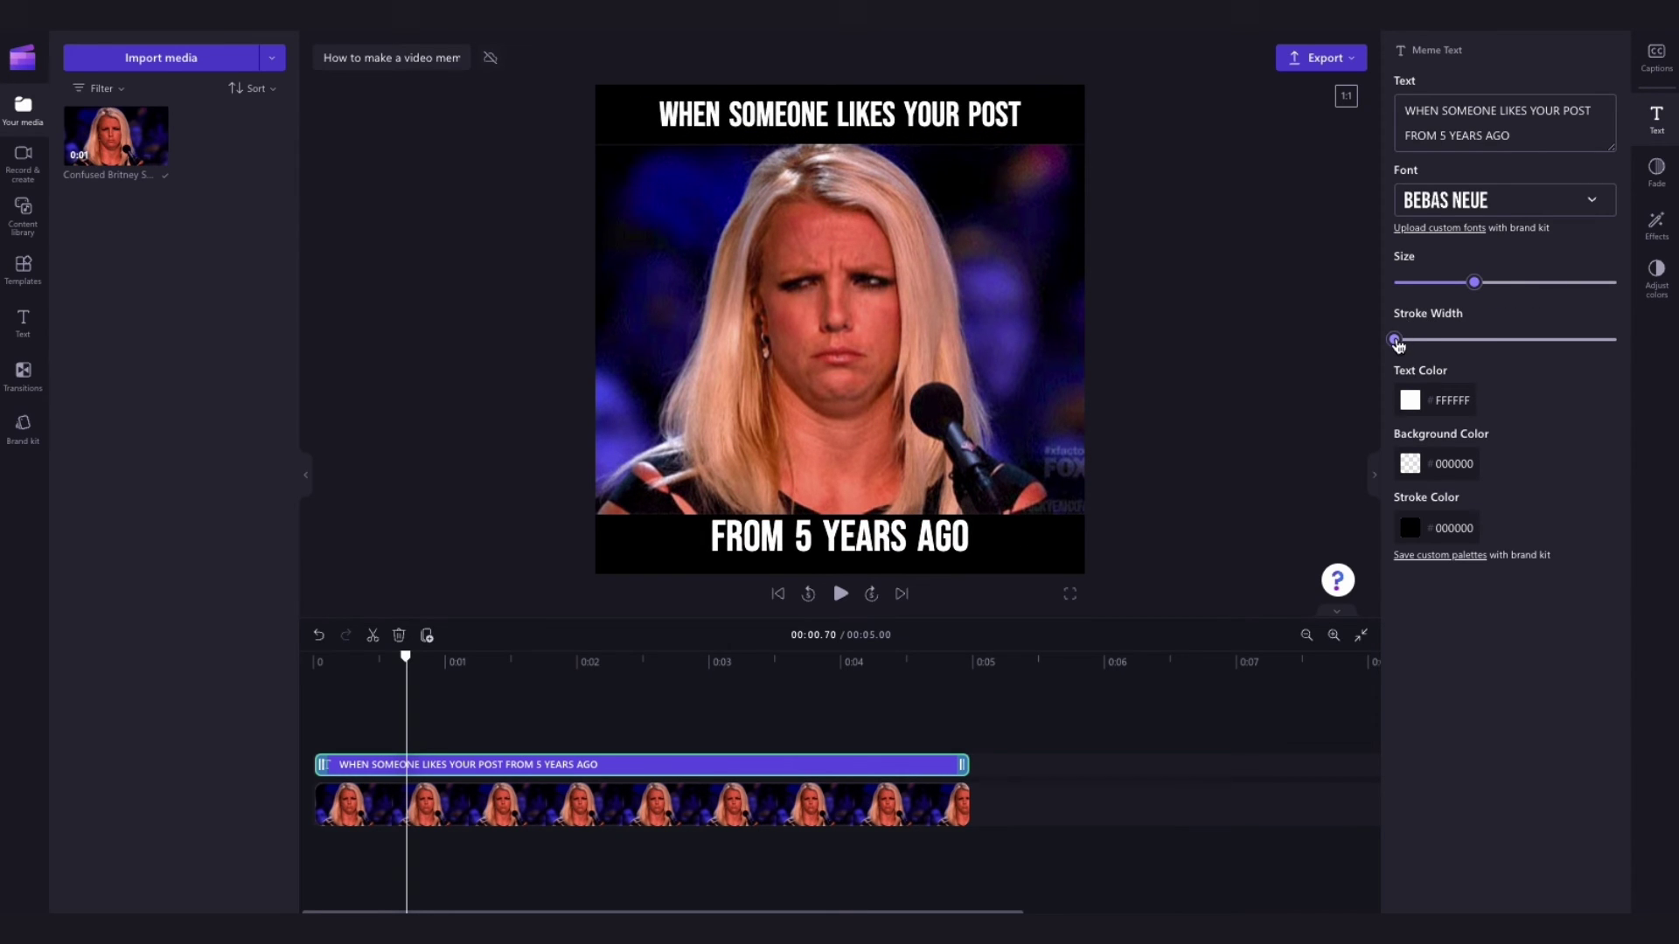
mouse_move(1397, 344)
left_mouse_down()
mouse_move(1499, 345)
mouse_move(1395, 341)
left_mouse_up()
left_click(1455, 405)
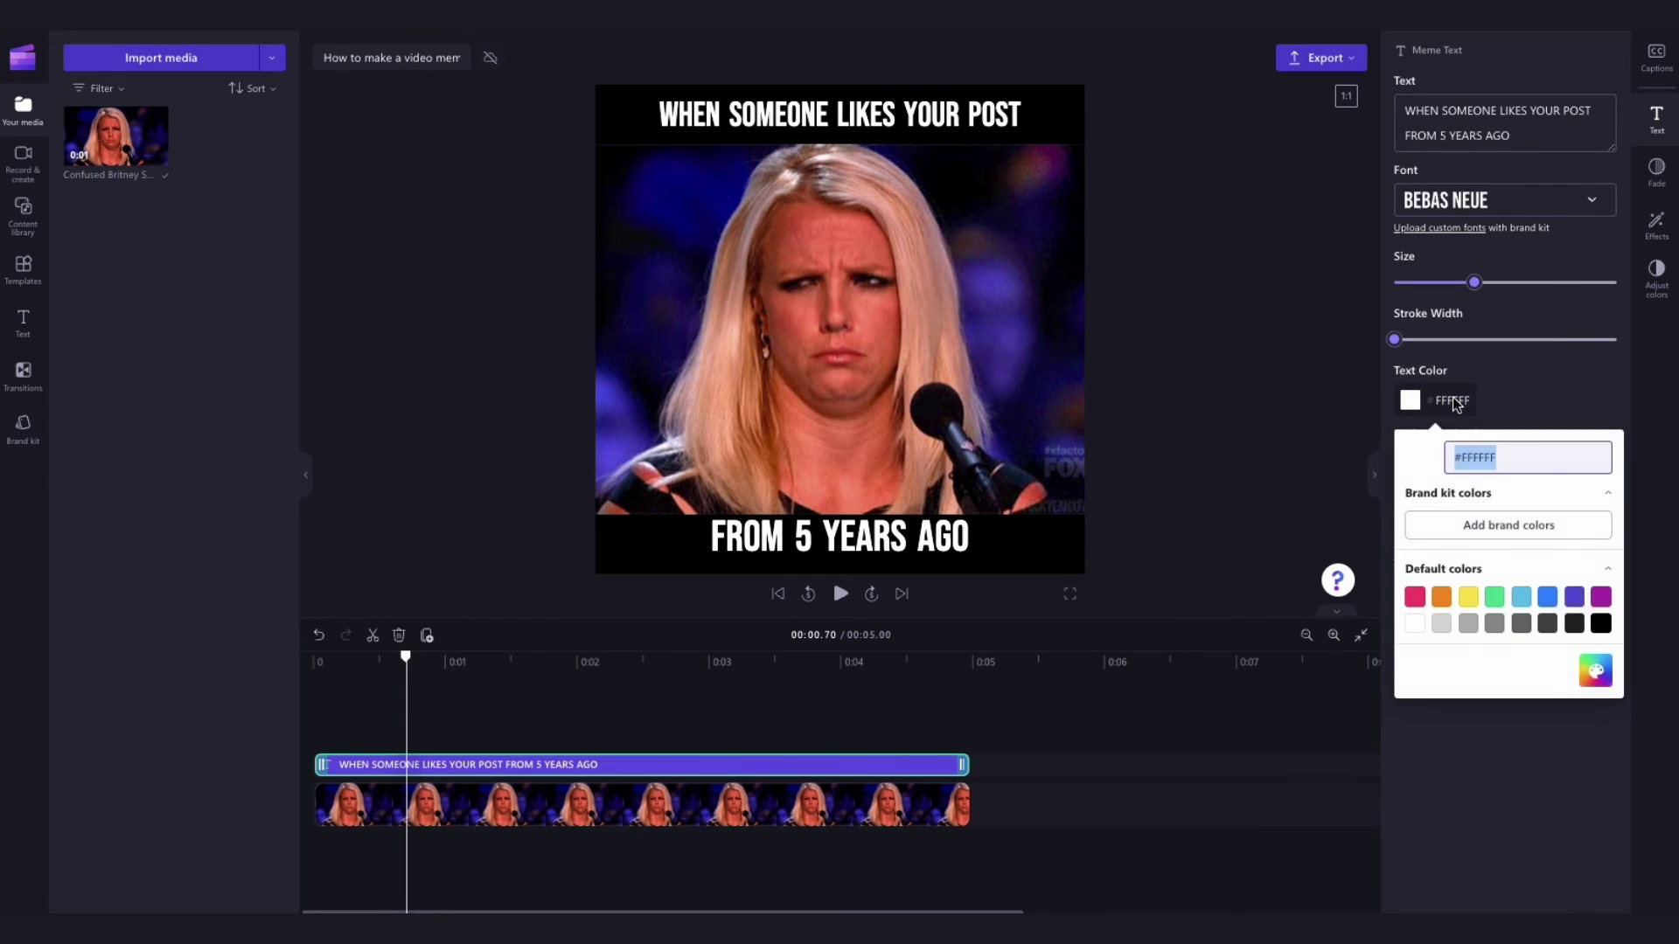
left_click(1579, 662)
left_click(1586, 499)
left_click(1535, 527)
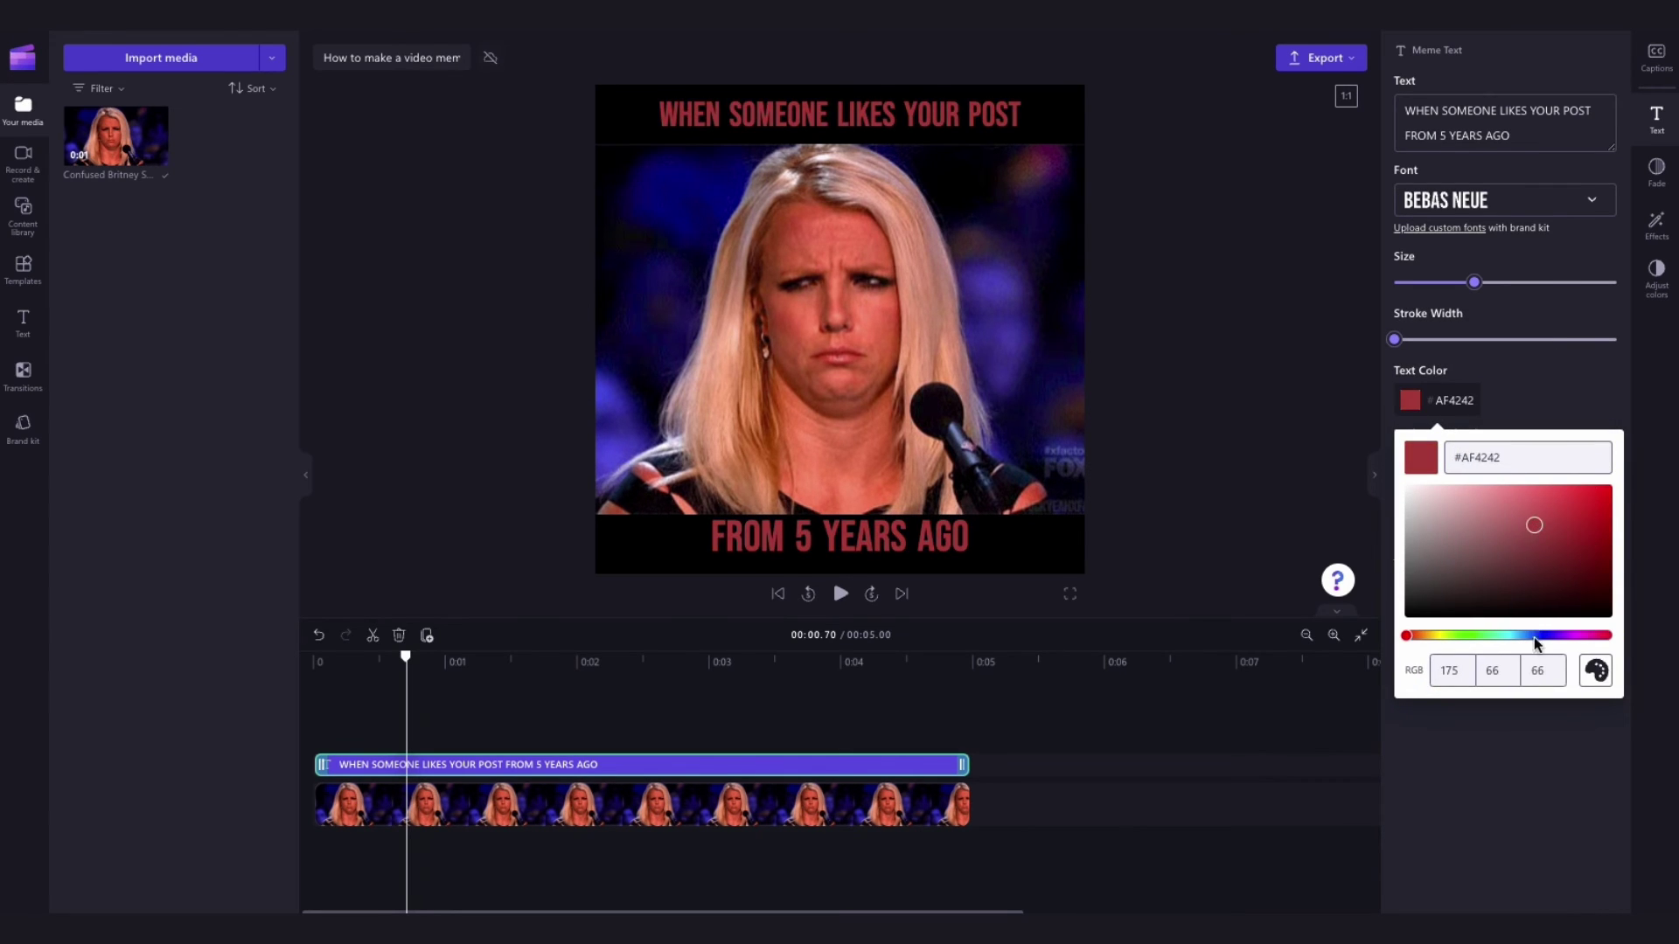
left_click(1533, 636)
left_click(1478, 500)
left_click(1452, 636)
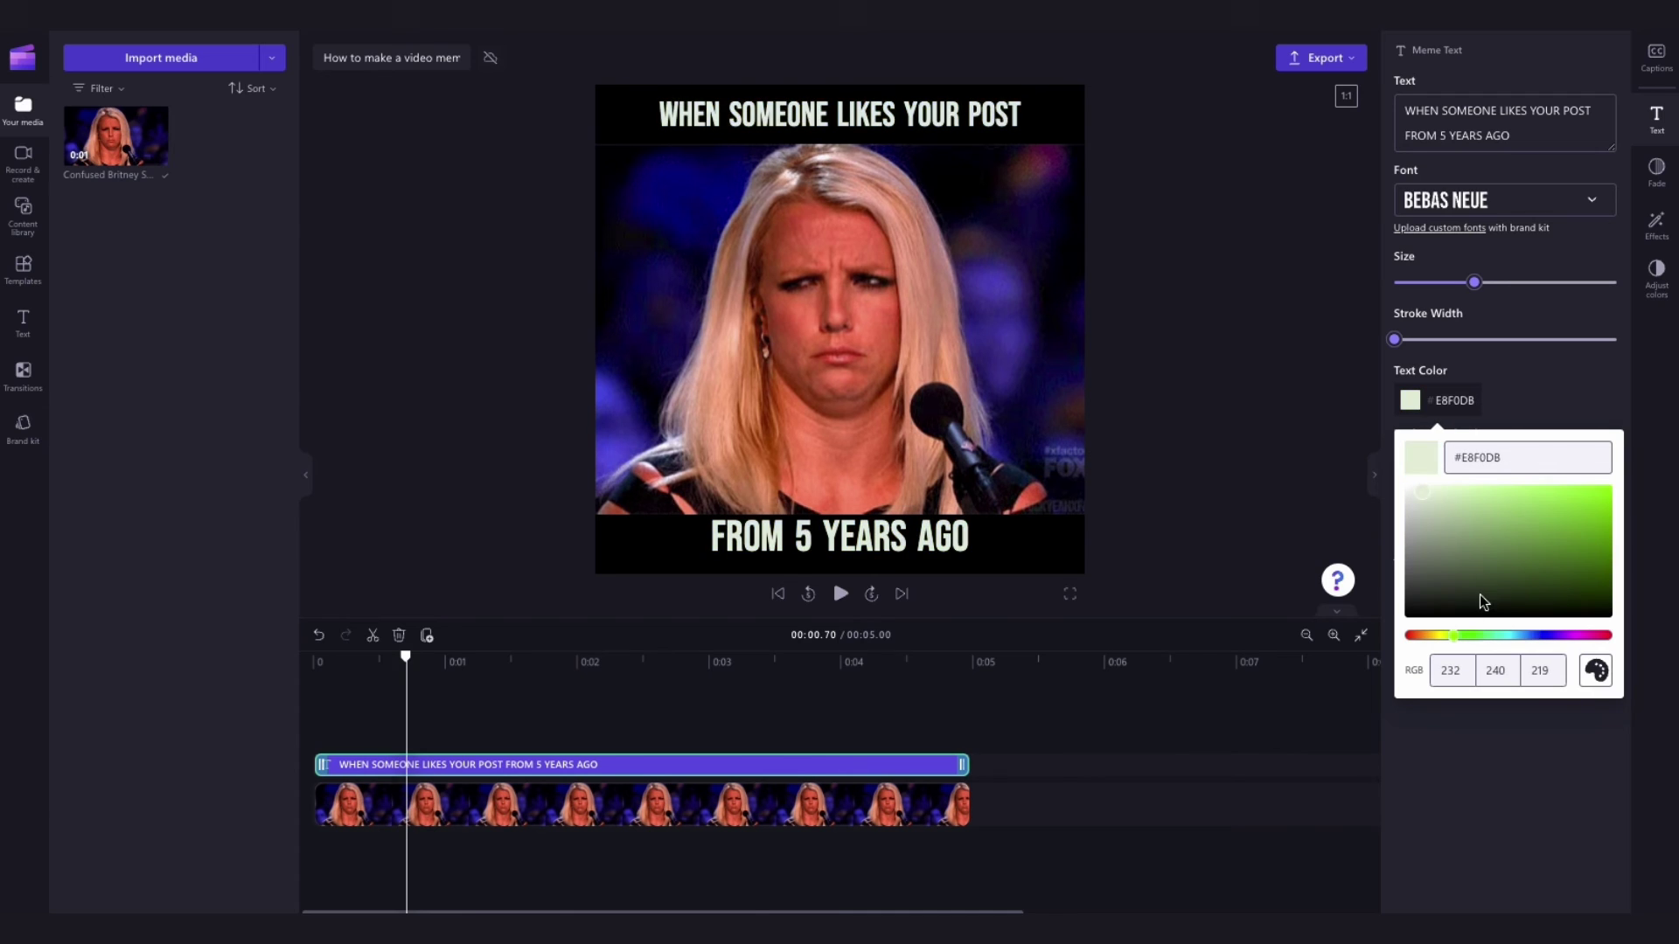
left_click(1541, 506)
left_click(1421, 496)
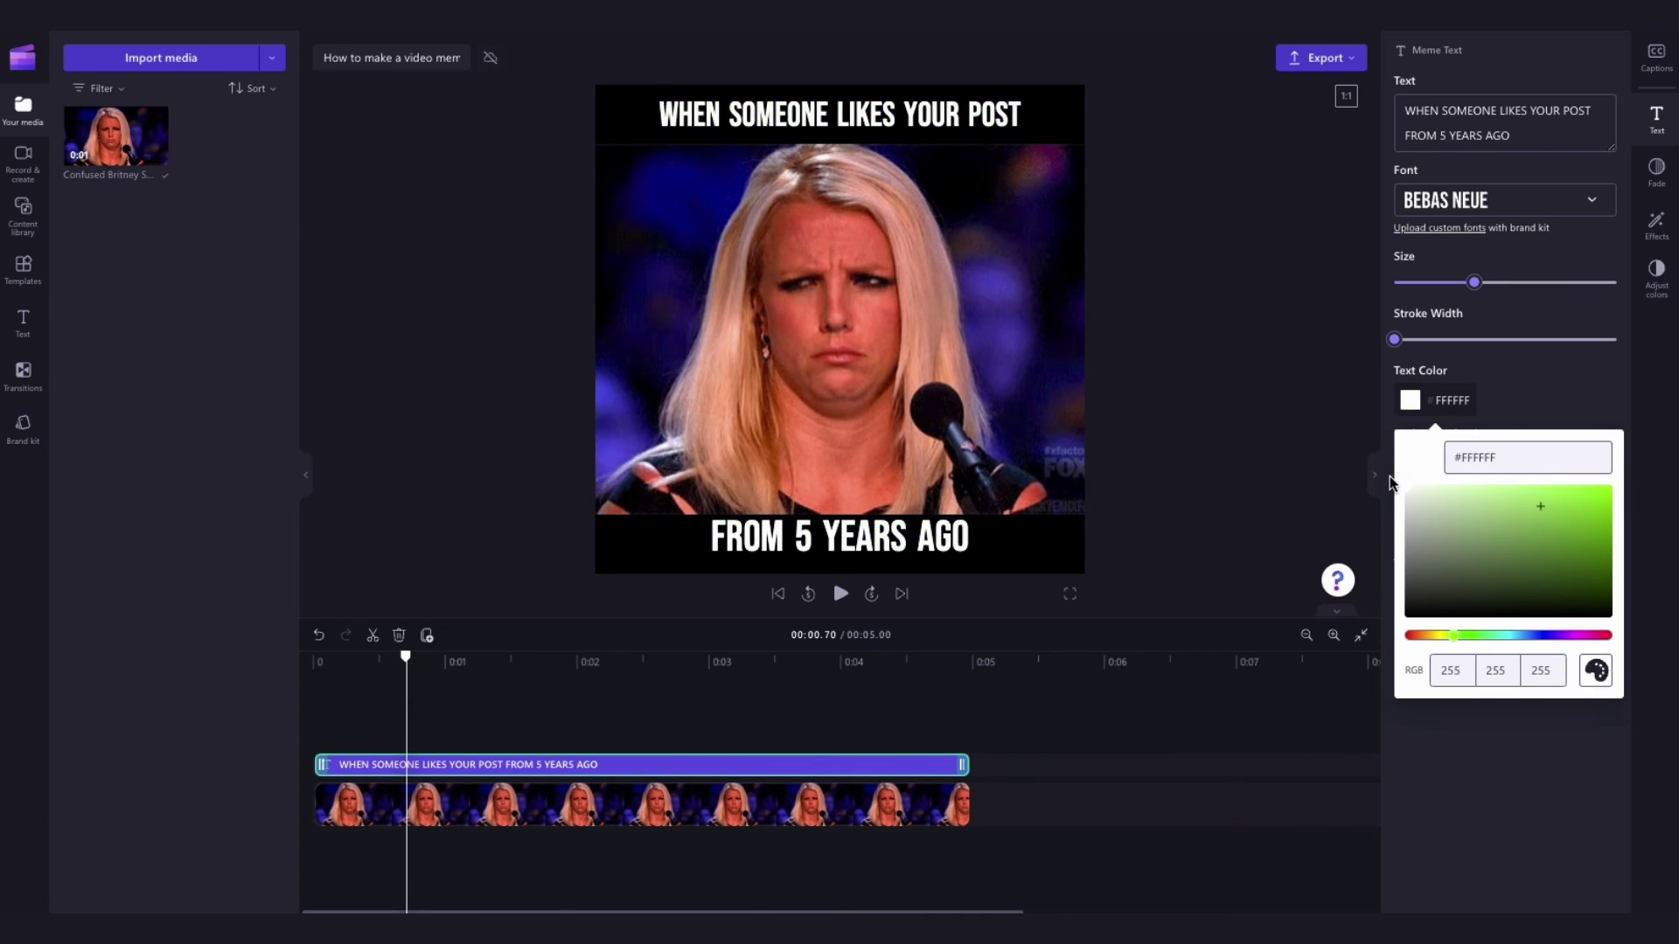
left_click(1516, 417)
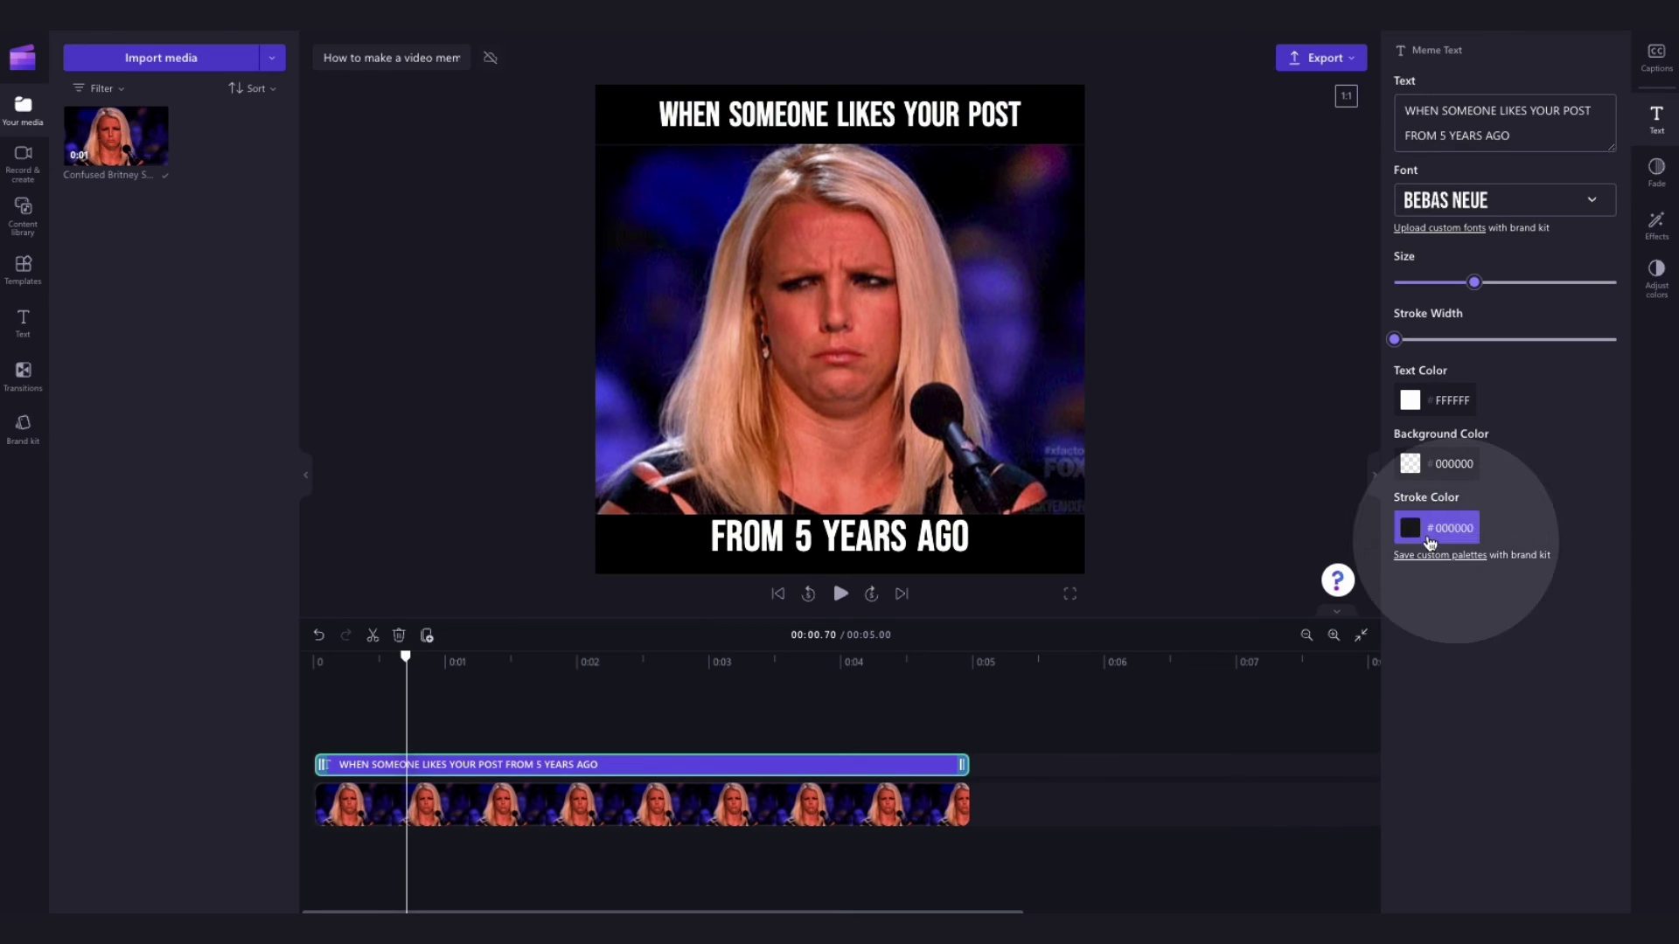
left_click(1425, 534)
left_click(1595, 798)
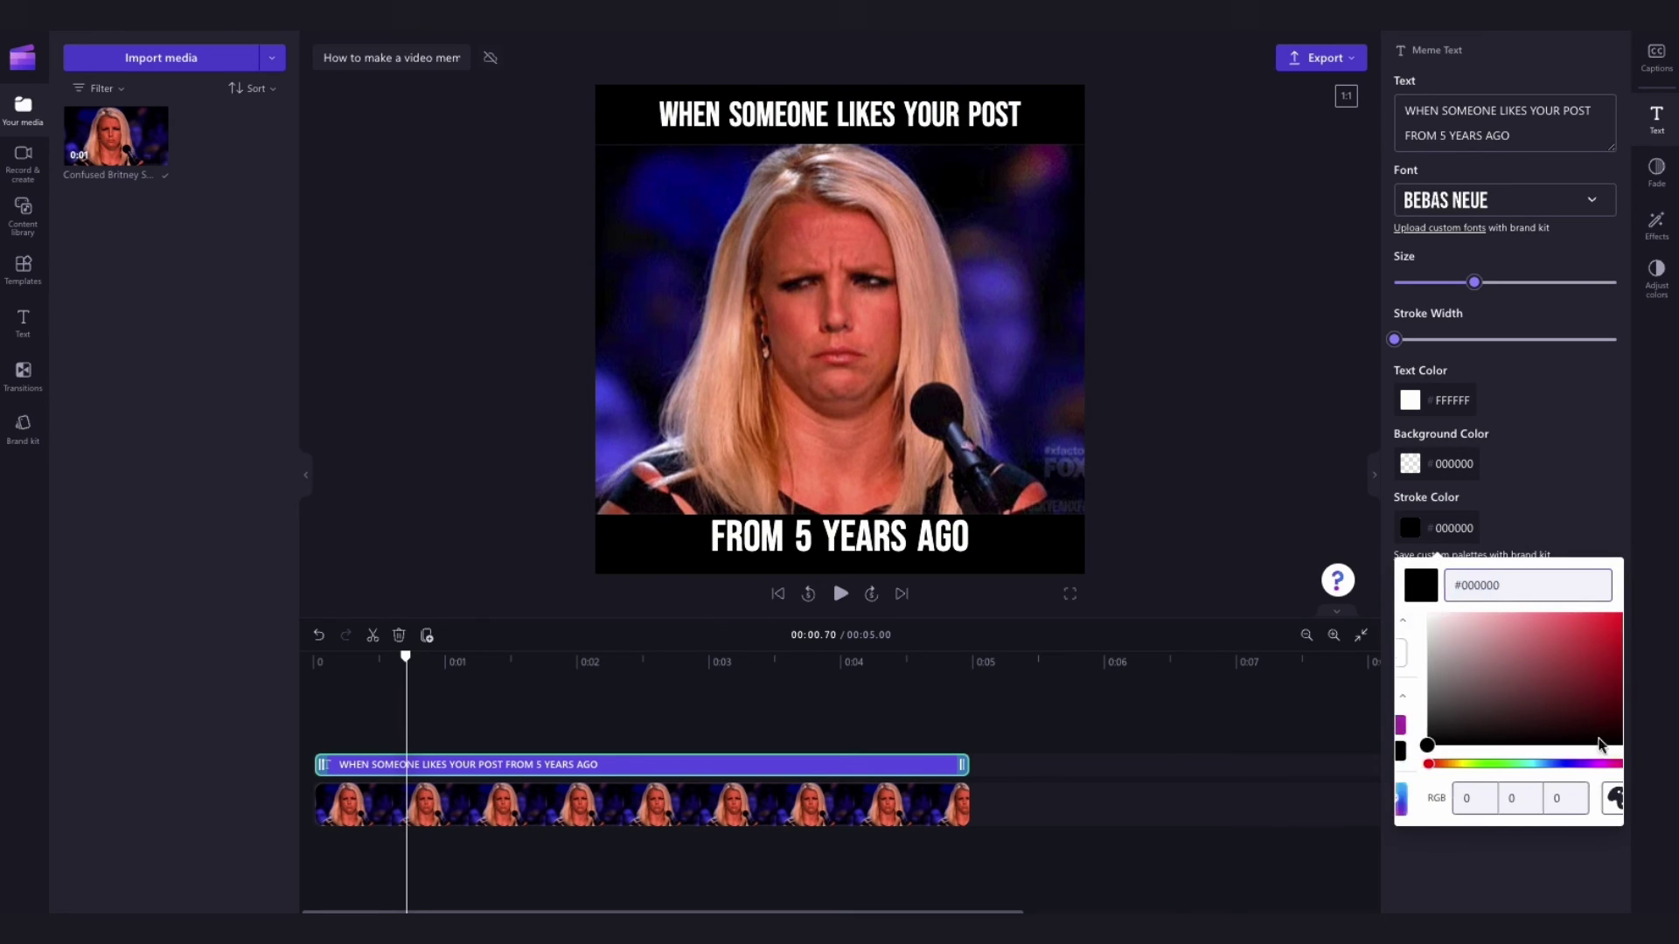
left_click(1579, 655)
left_click(1496, 764)
type("000000")
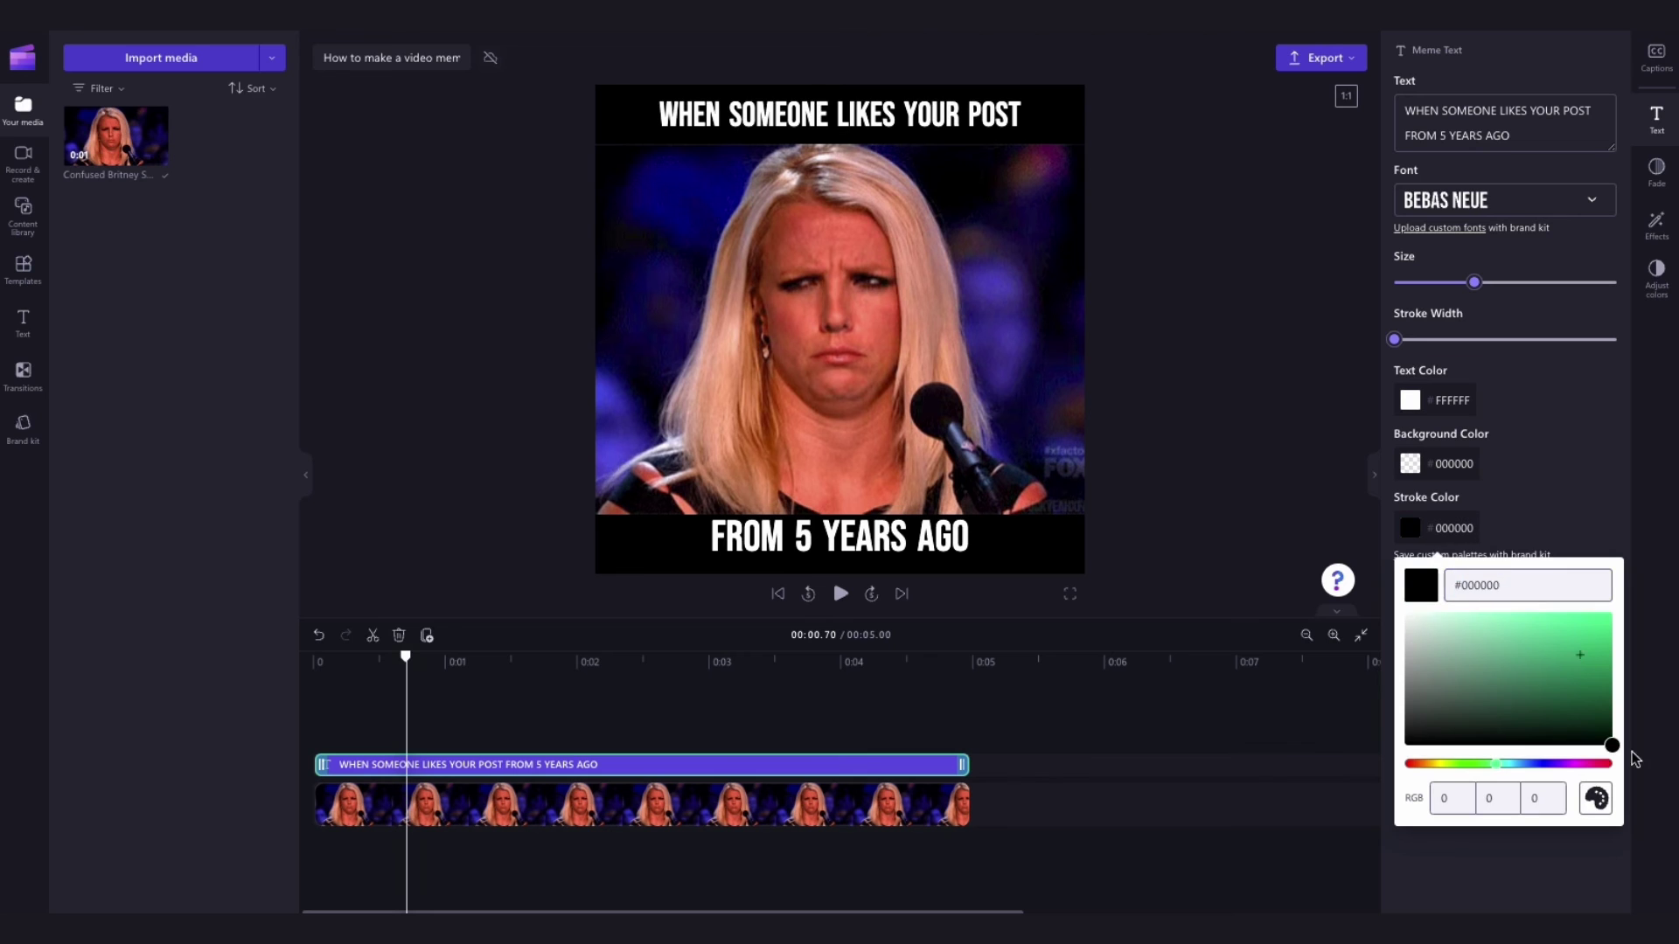
left_click(1615, 497)
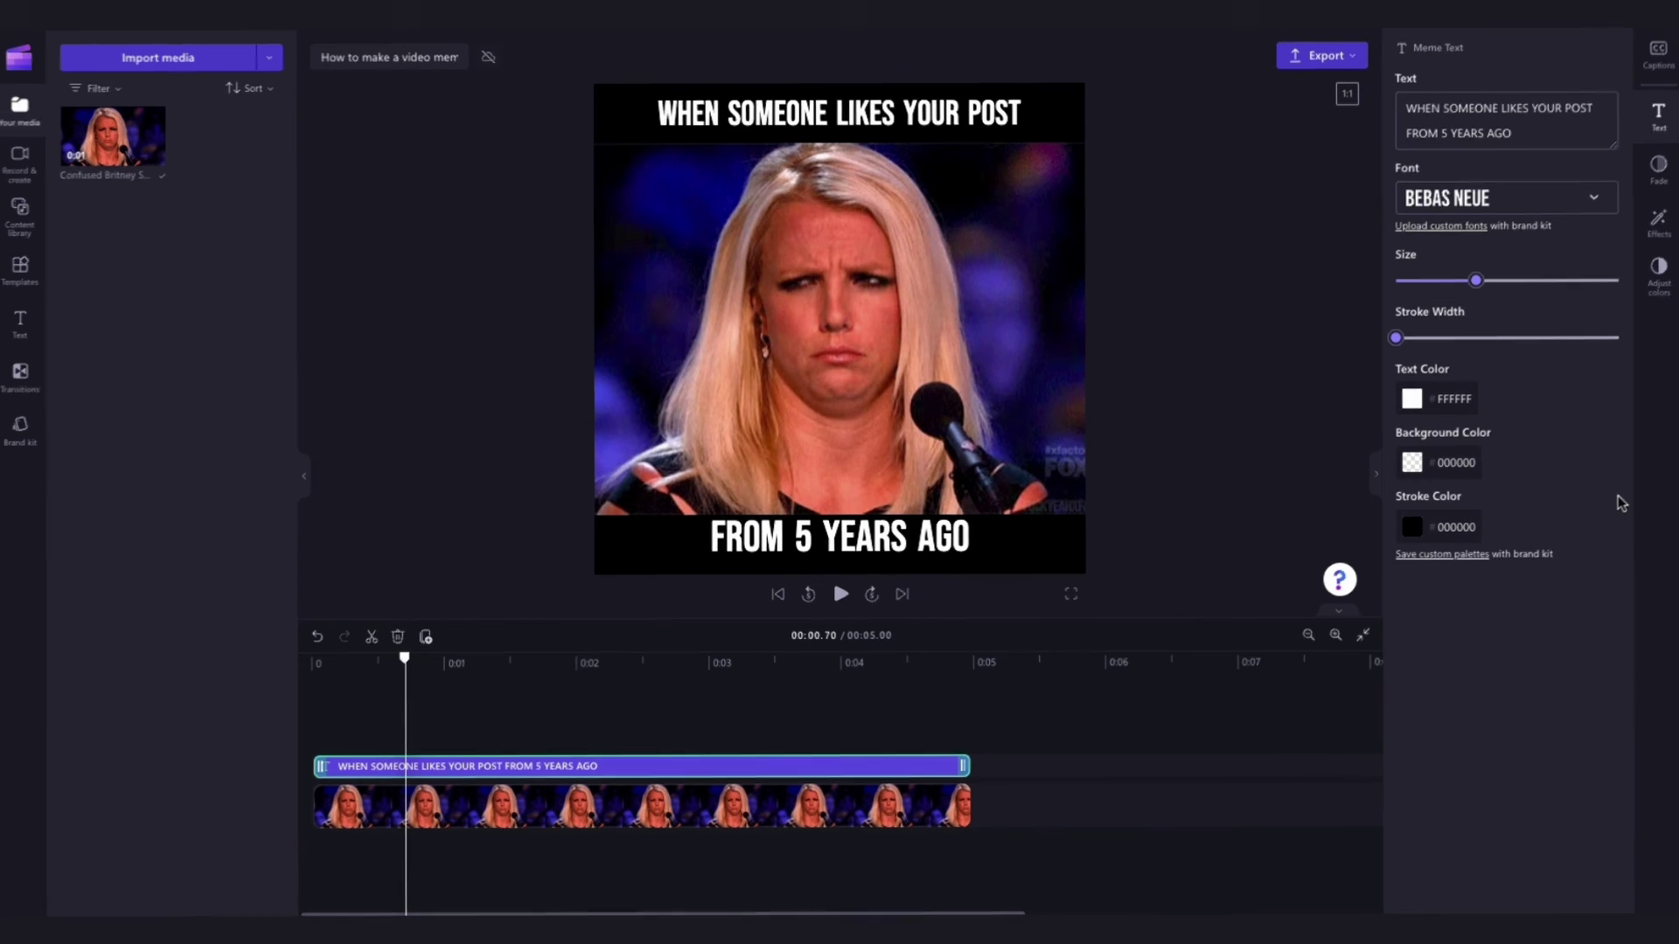
- Preview the meme, then export it at 1080p and save the MP4 to Documents
left_click(964, 595)
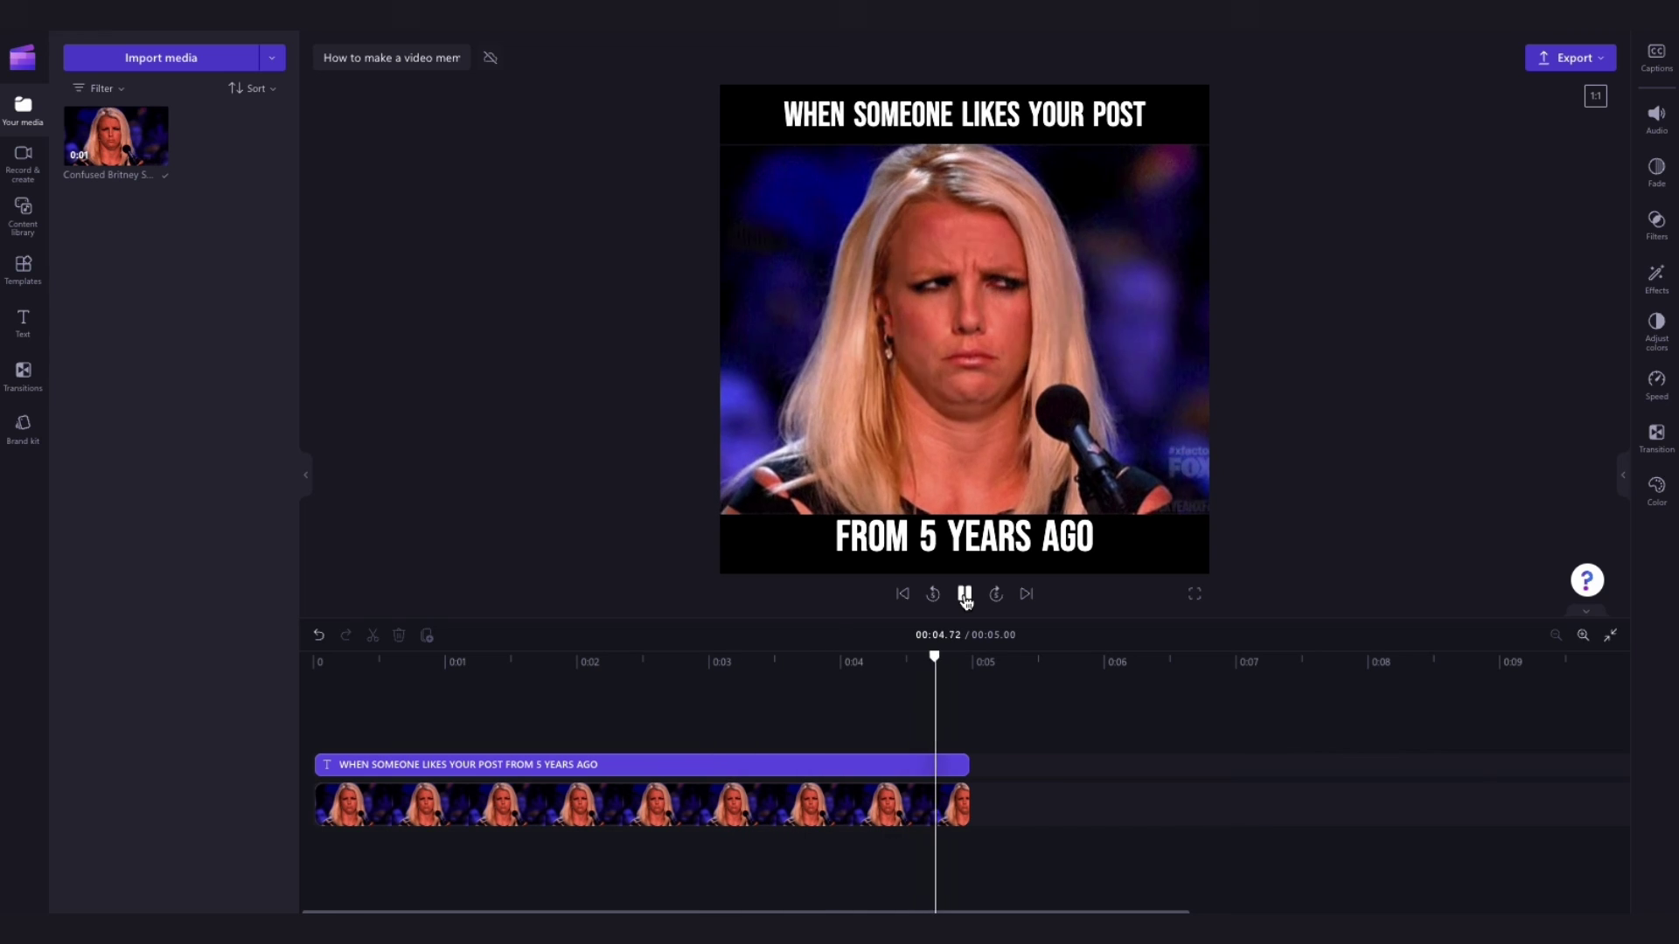
left_click(1581, 59)
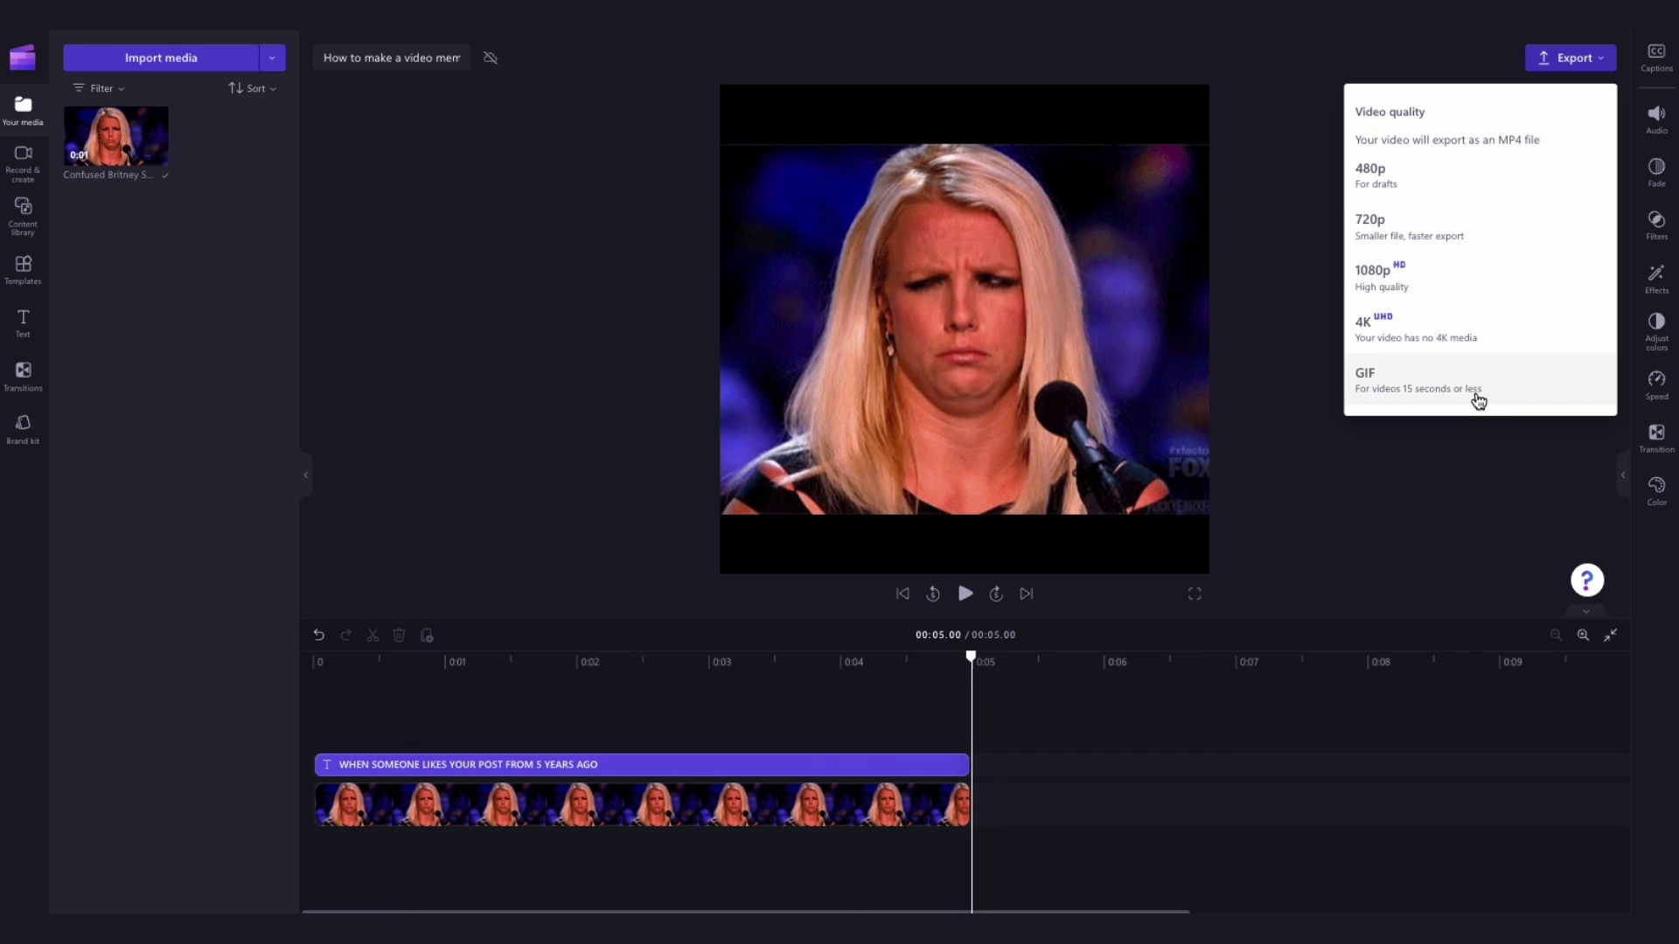
left_click(1475, 287)
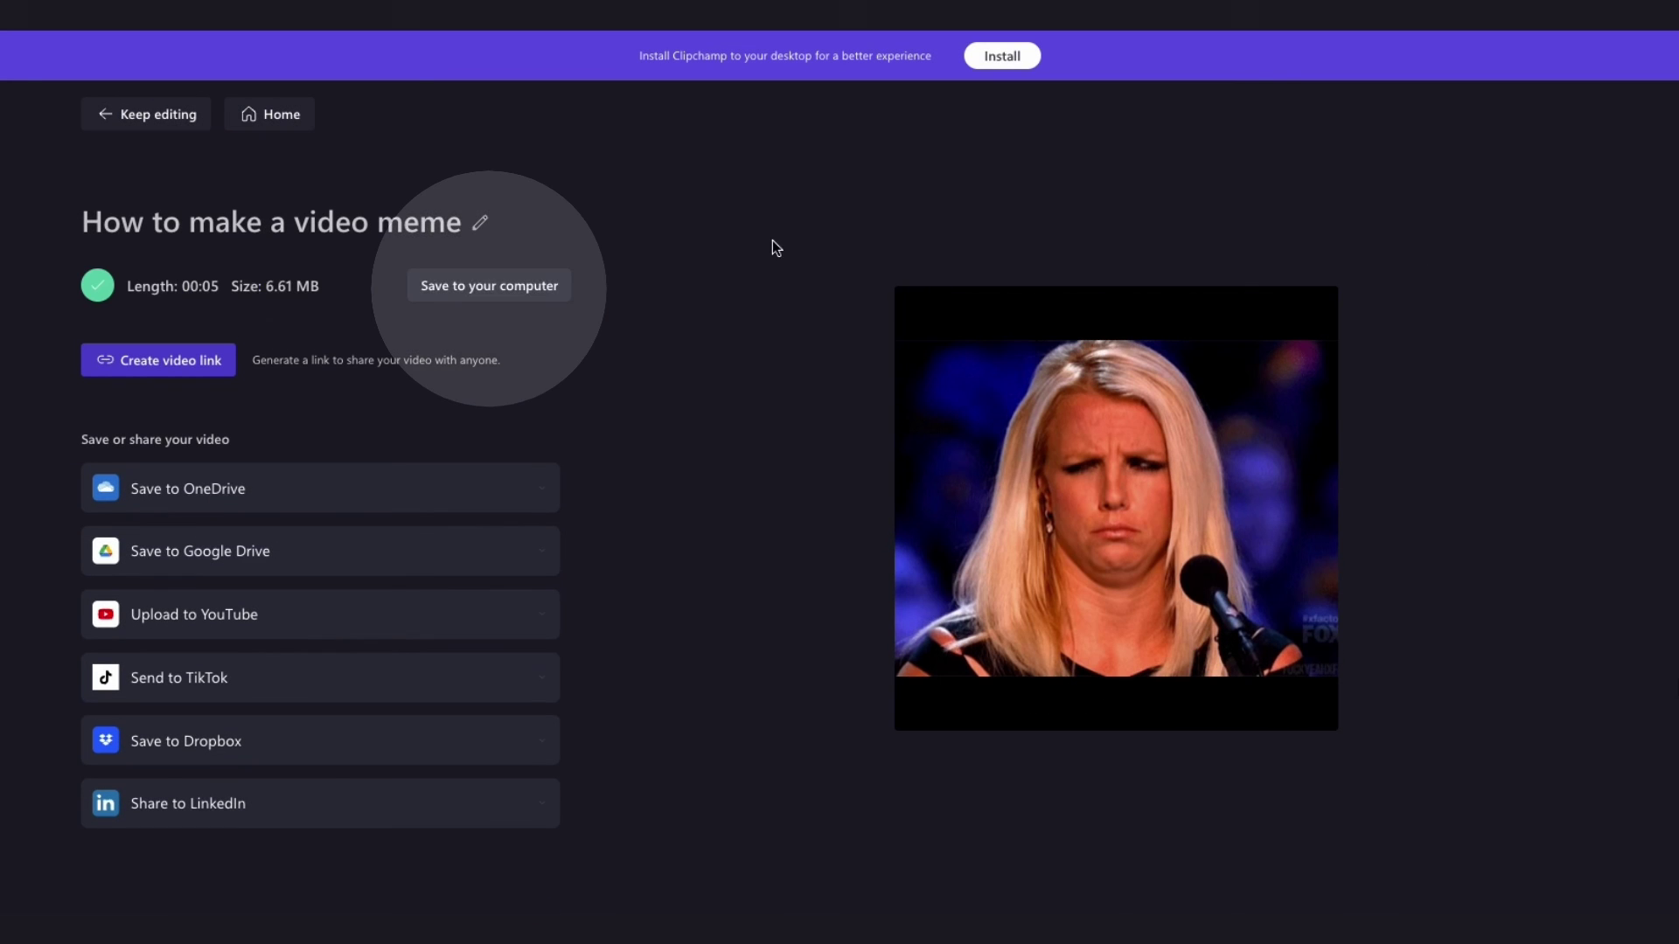
left_click(493, 294)
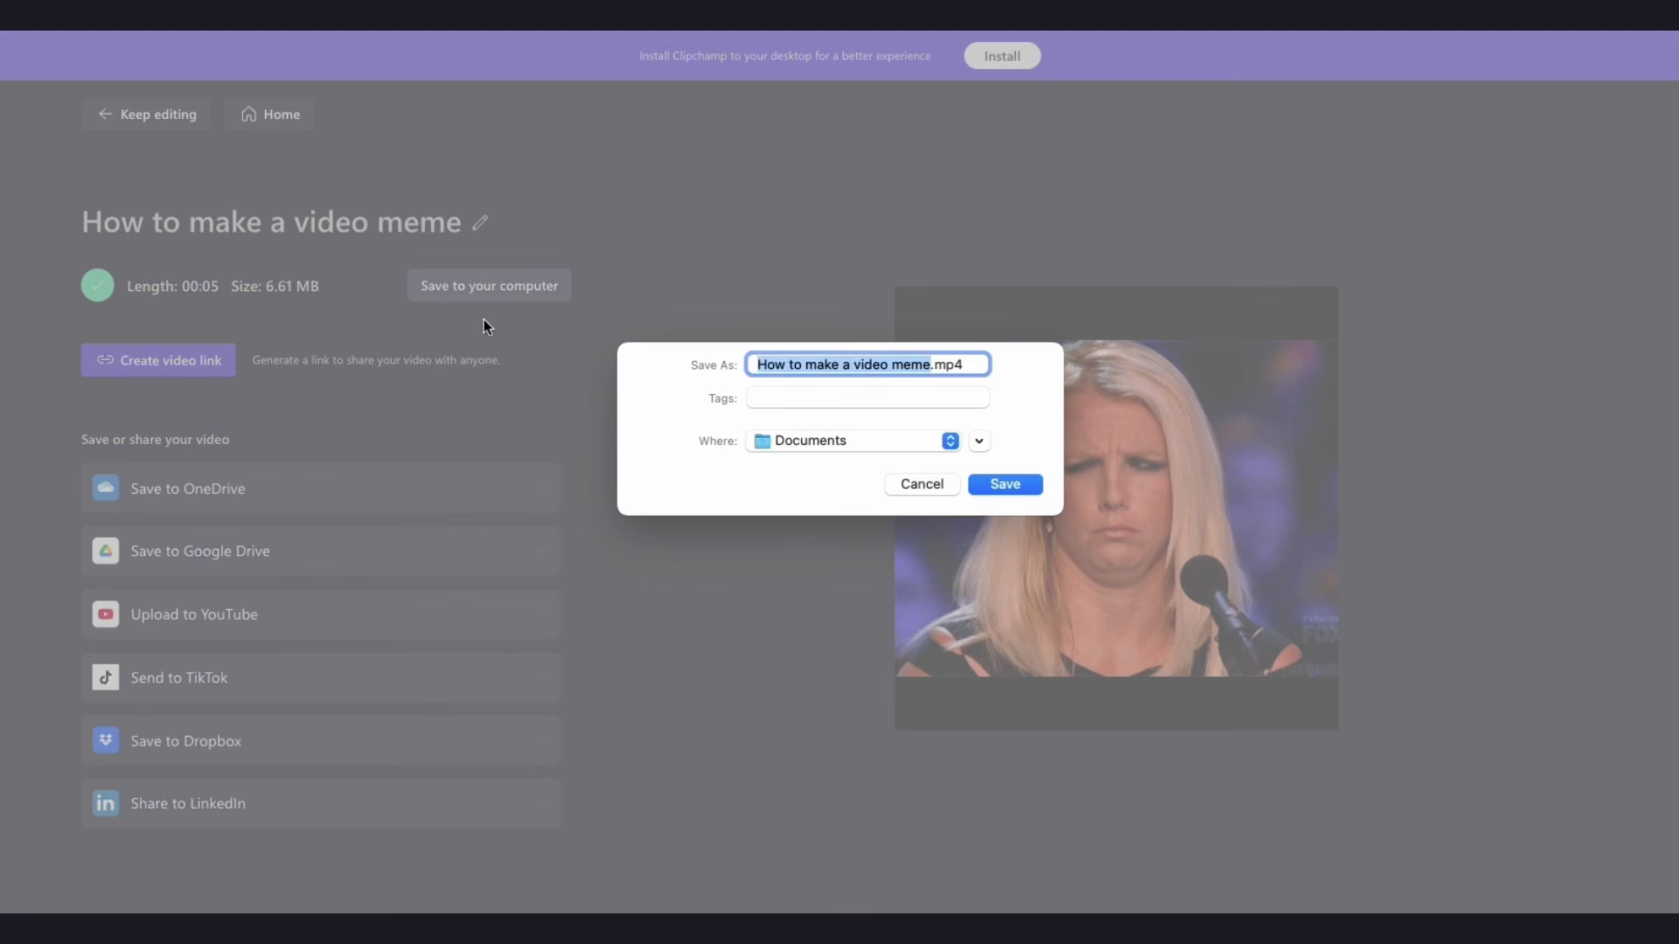
left_click(998, 488)
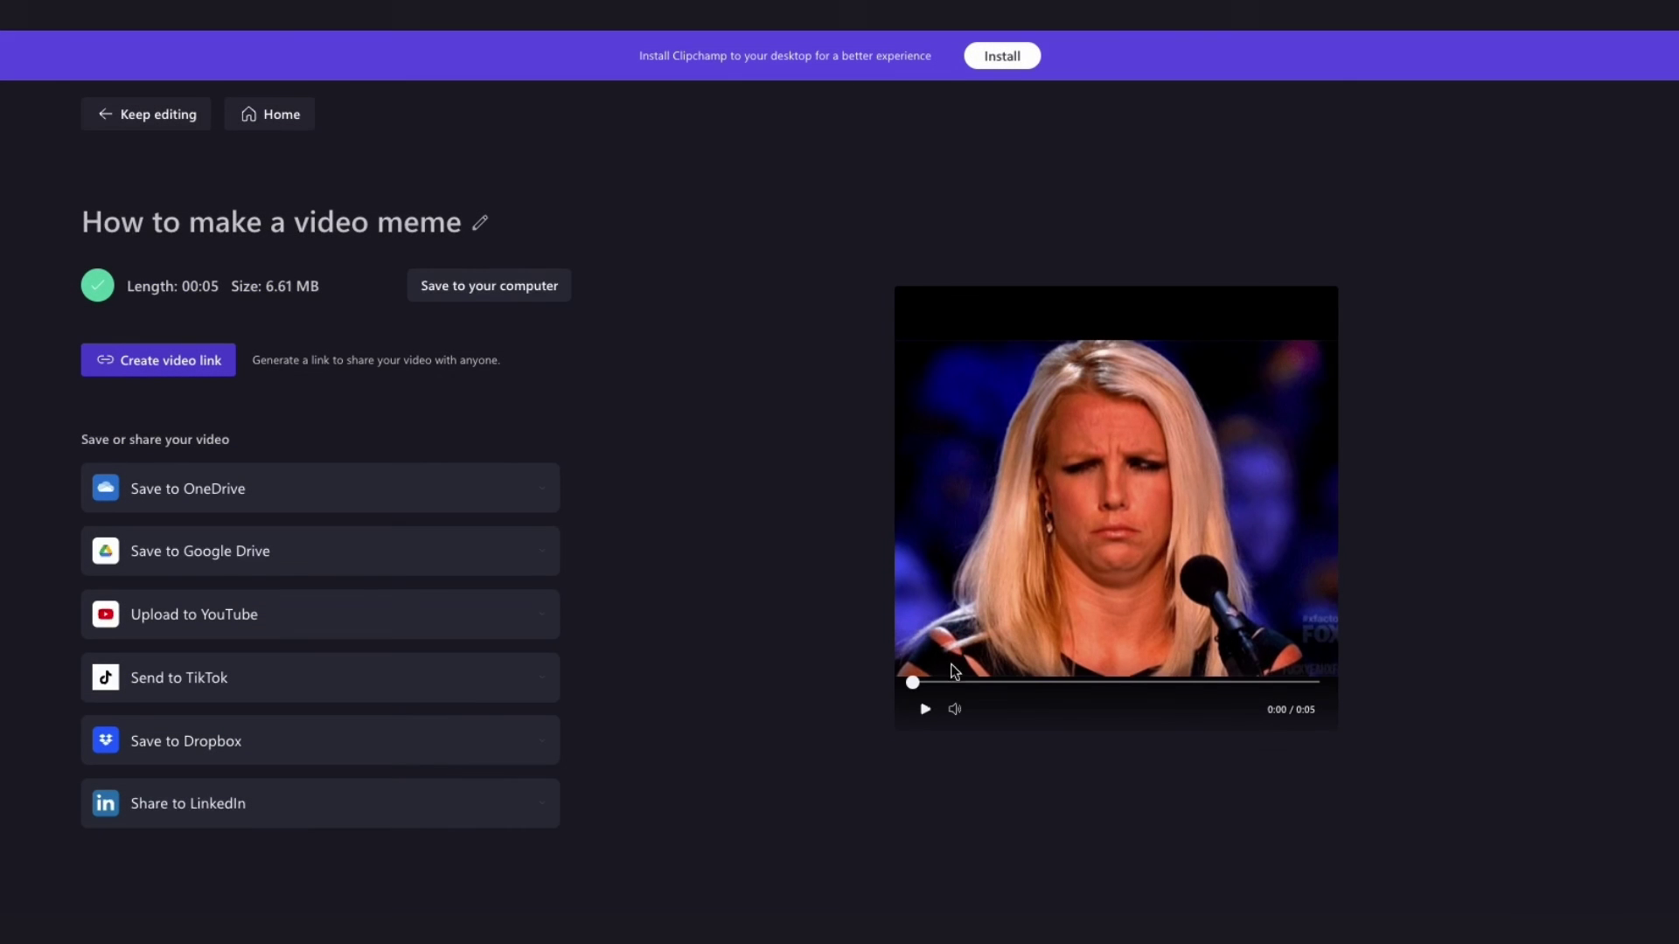